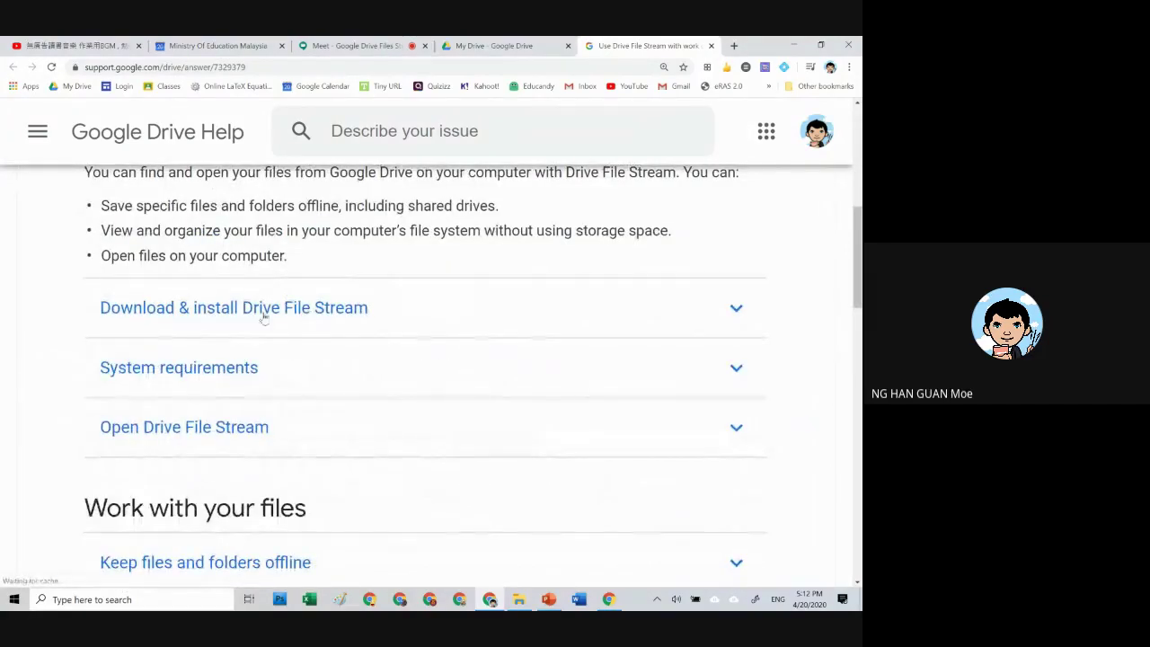
- Start downloading Drive File Stream for Windows from the Download & install section, and pause the download
click(314, 310)
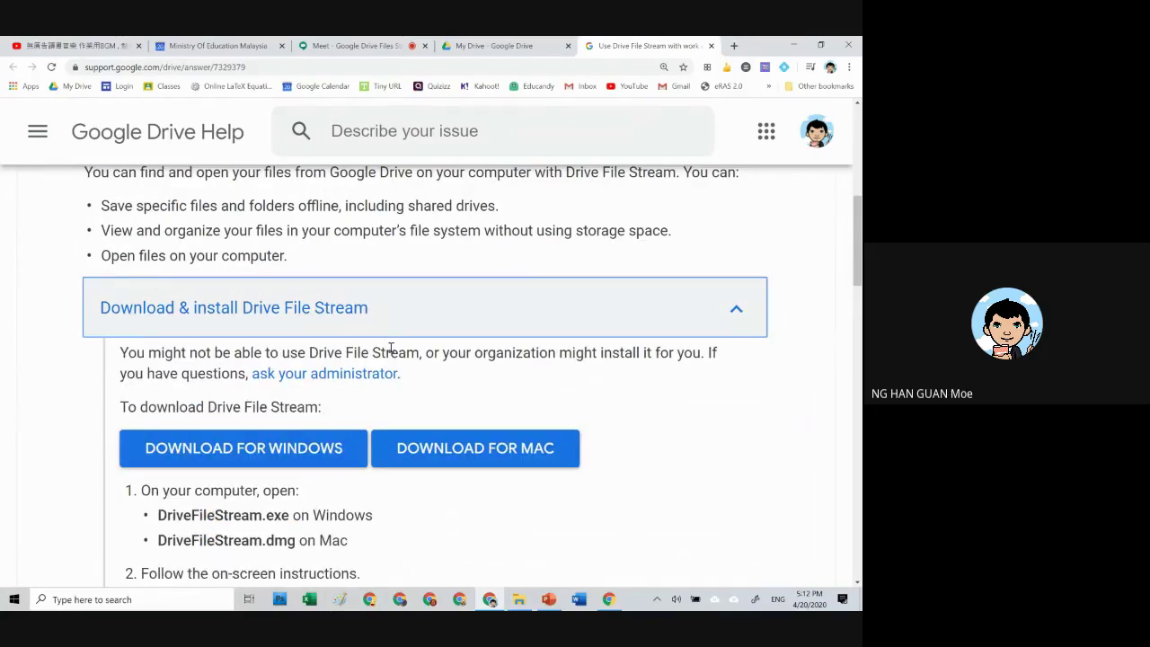
scroll(377, 357, down, 3)
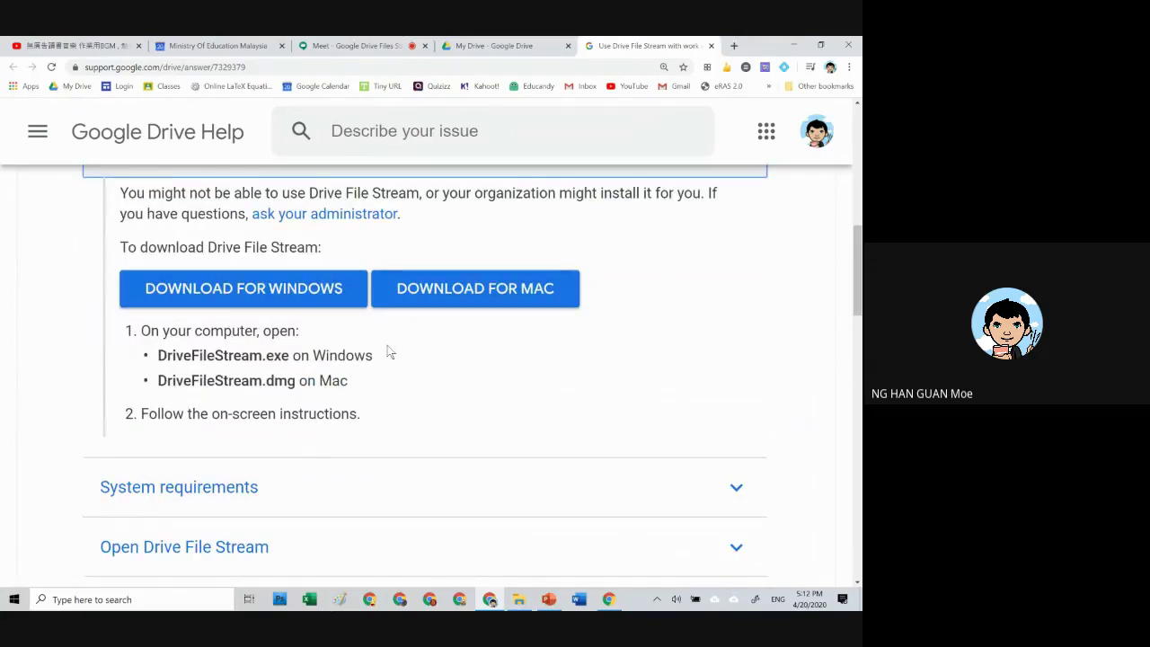
click(273, 291)
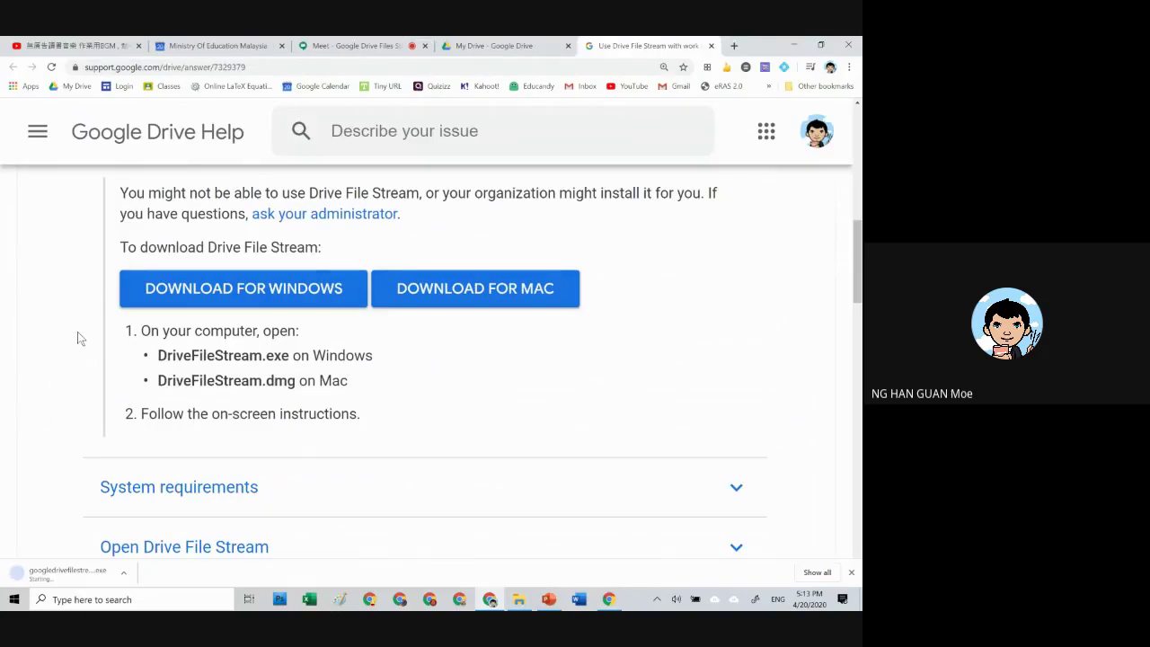
click(123, 572)
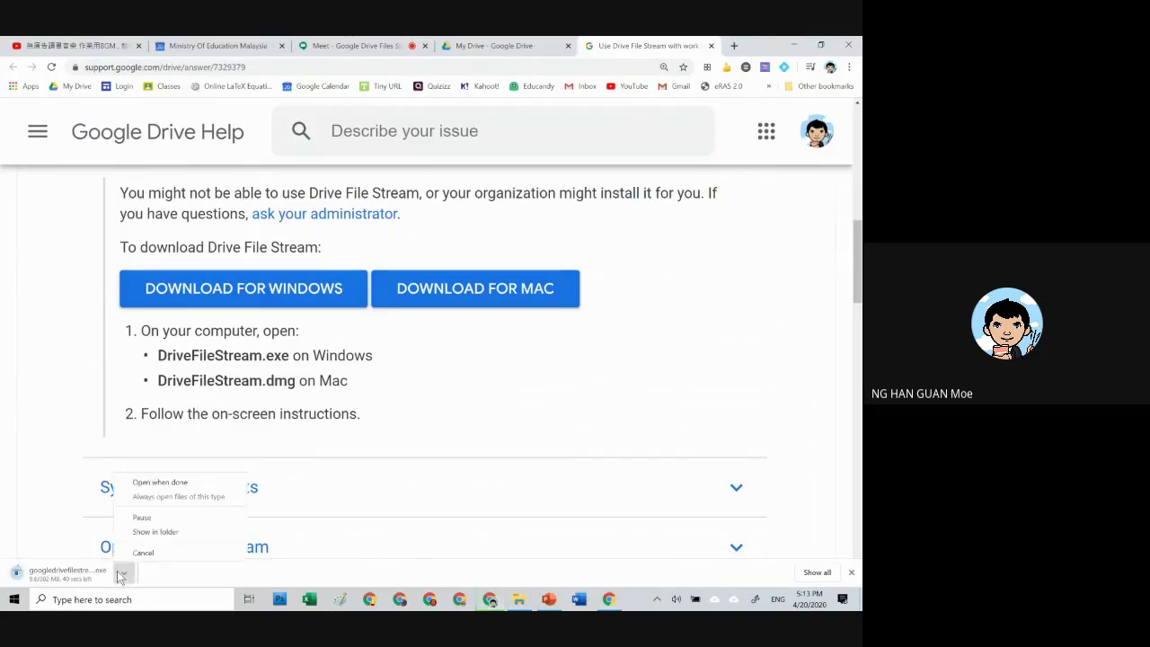
click(137, 518)
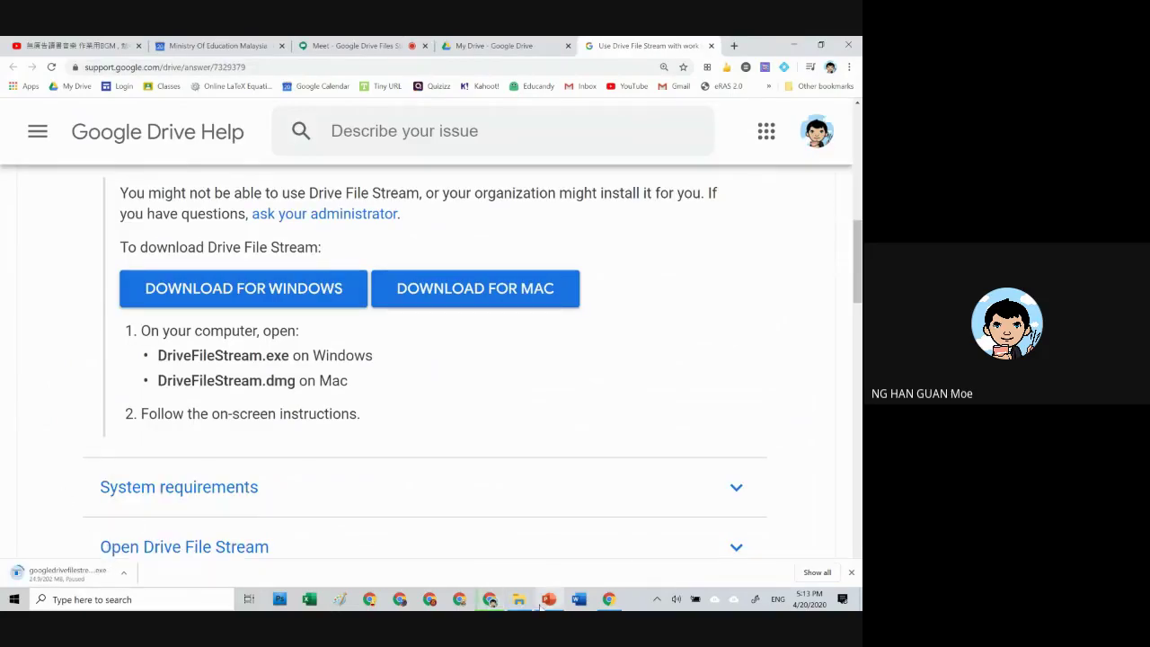
- Install Drive File Stream from GoogleDriveFSSetup in Downloads with both desktop shortcut options enabled, and minimize the open windows to the desktop
click(518, 599)
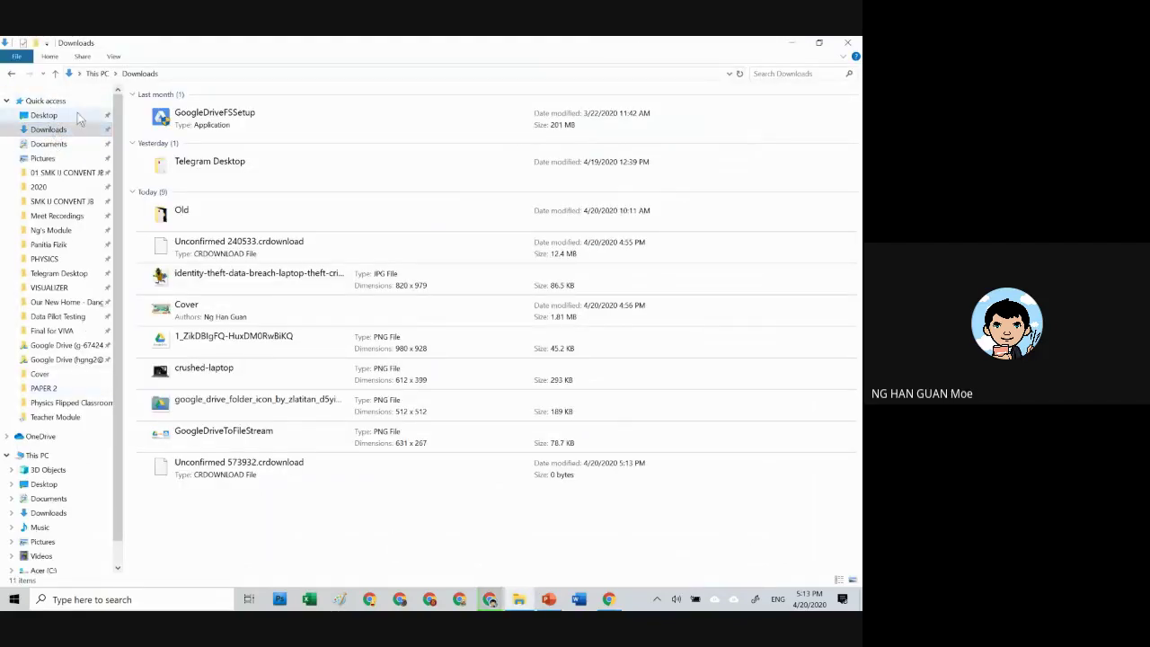
click(216, 119)
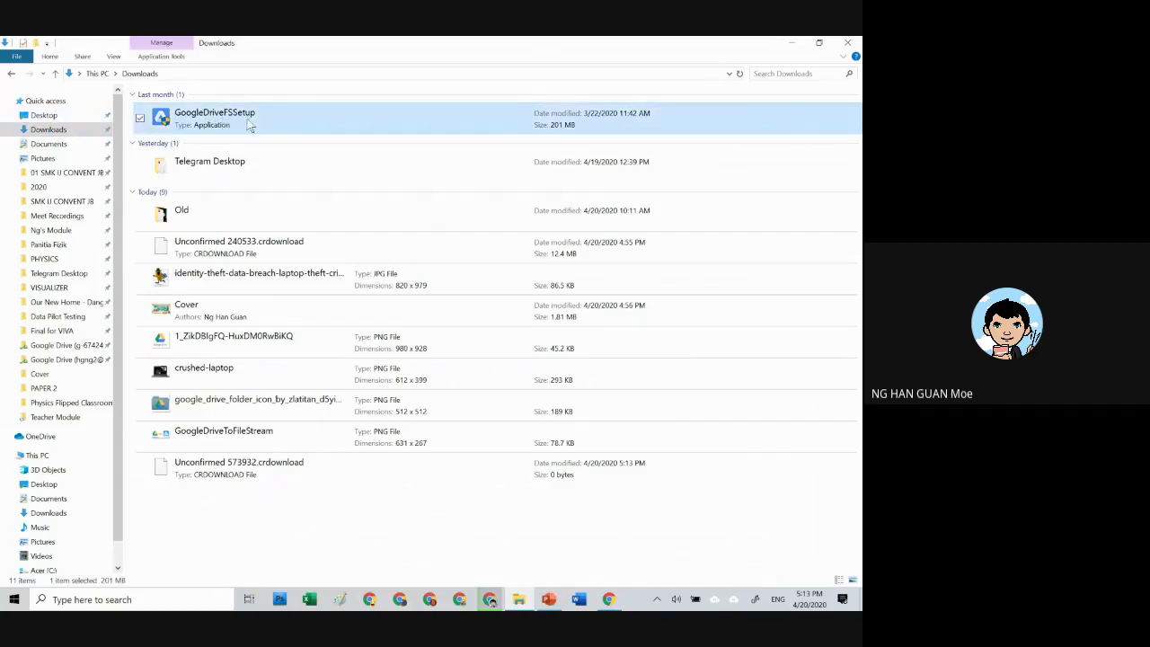
double_click(249, 125)
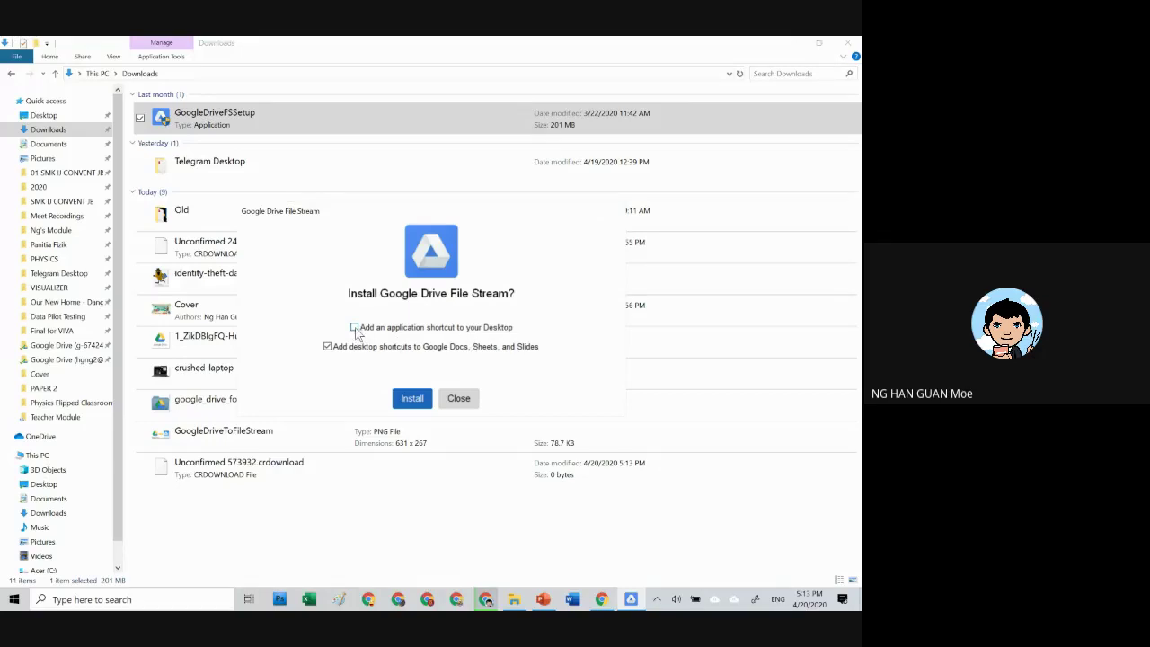
click(354, 327)
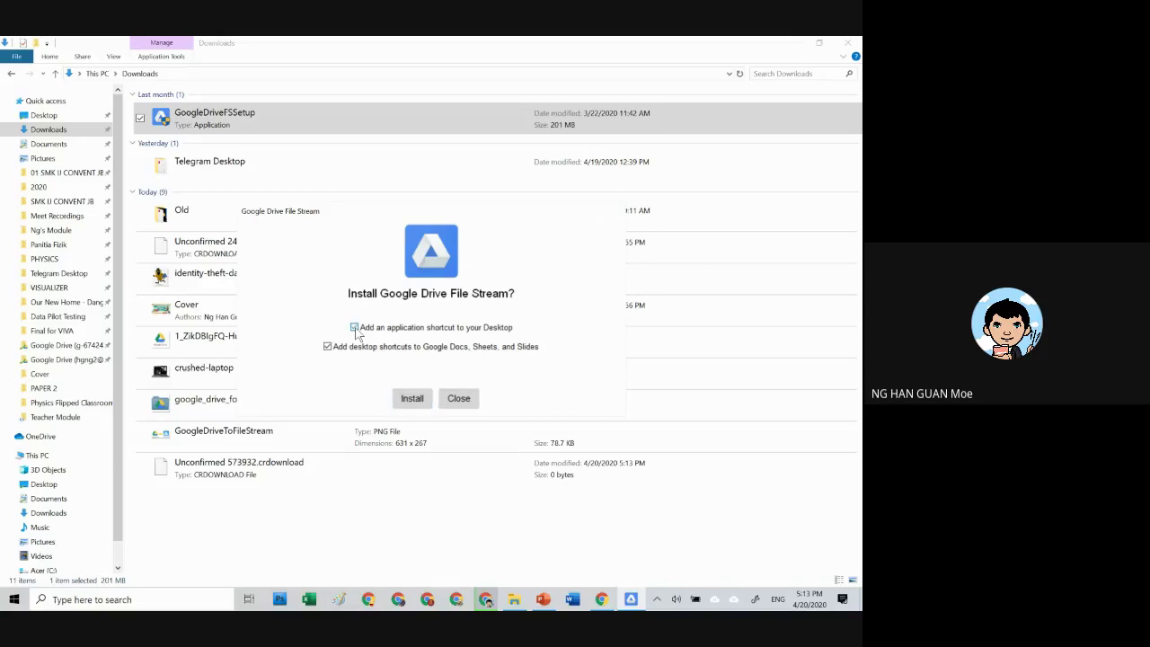
click(416, 405)
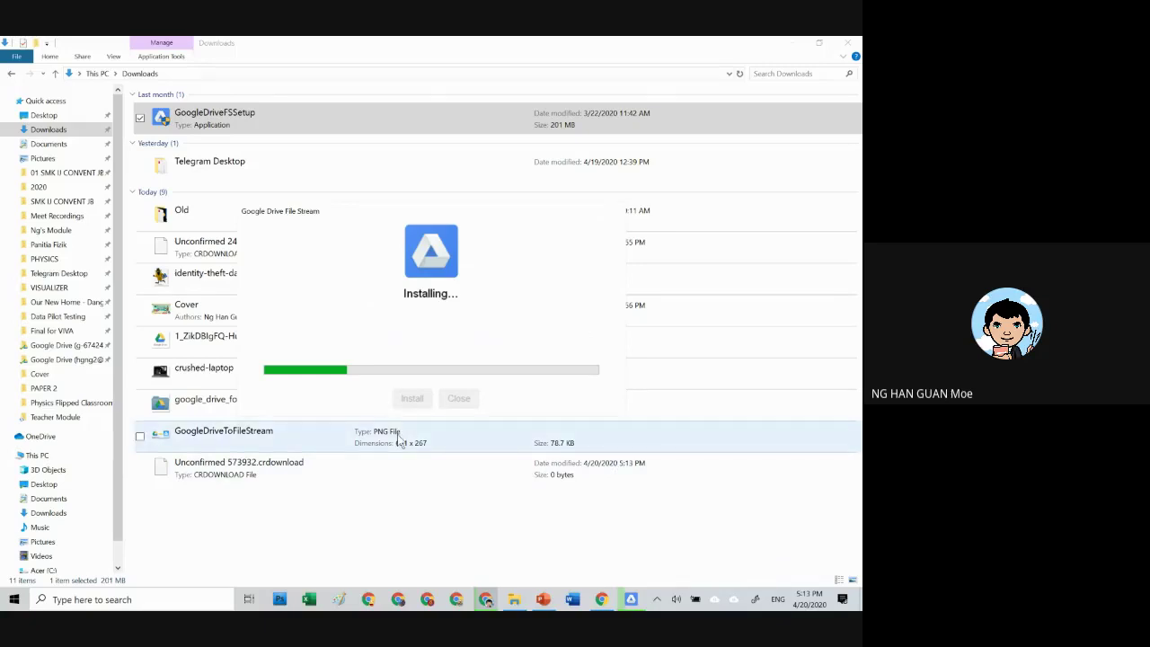
click(791, 43)
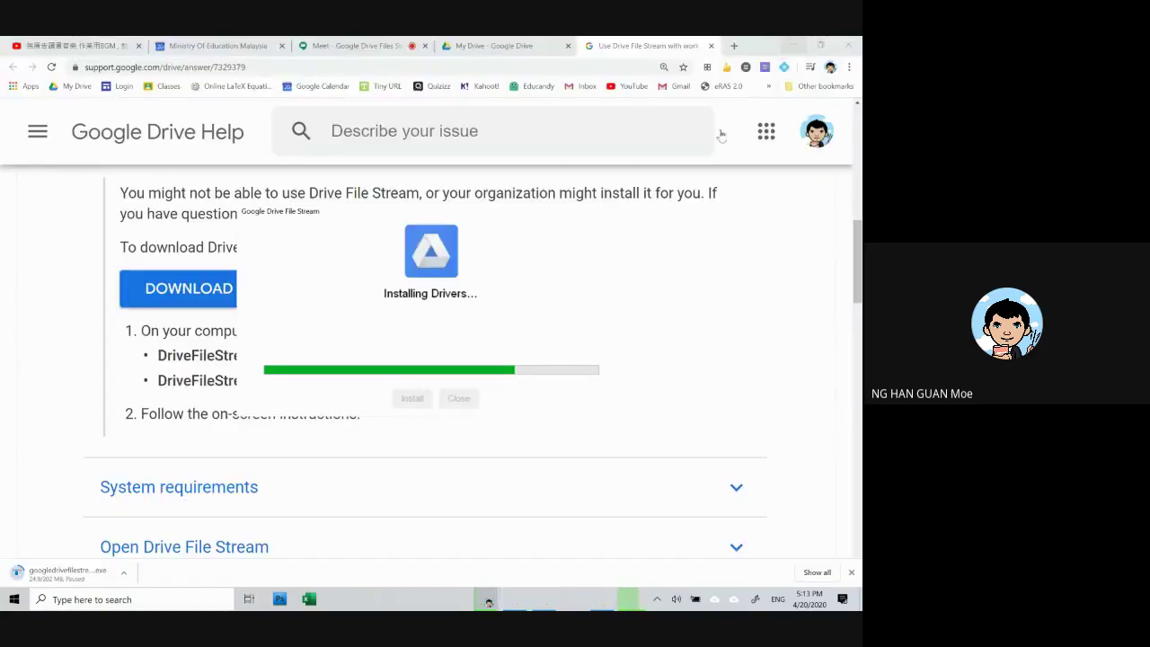
click(793, 45)
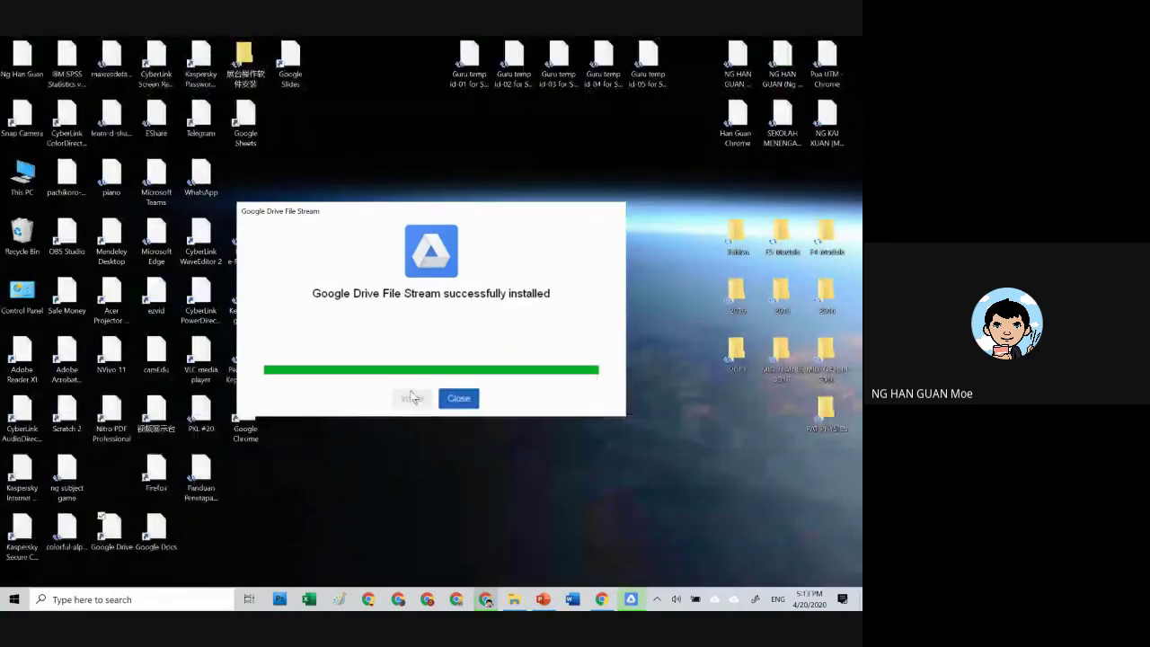
- Sign in to Google Drive File Stream with the account e-mail and password, and close the loading notice and the installer
click(459, 399)
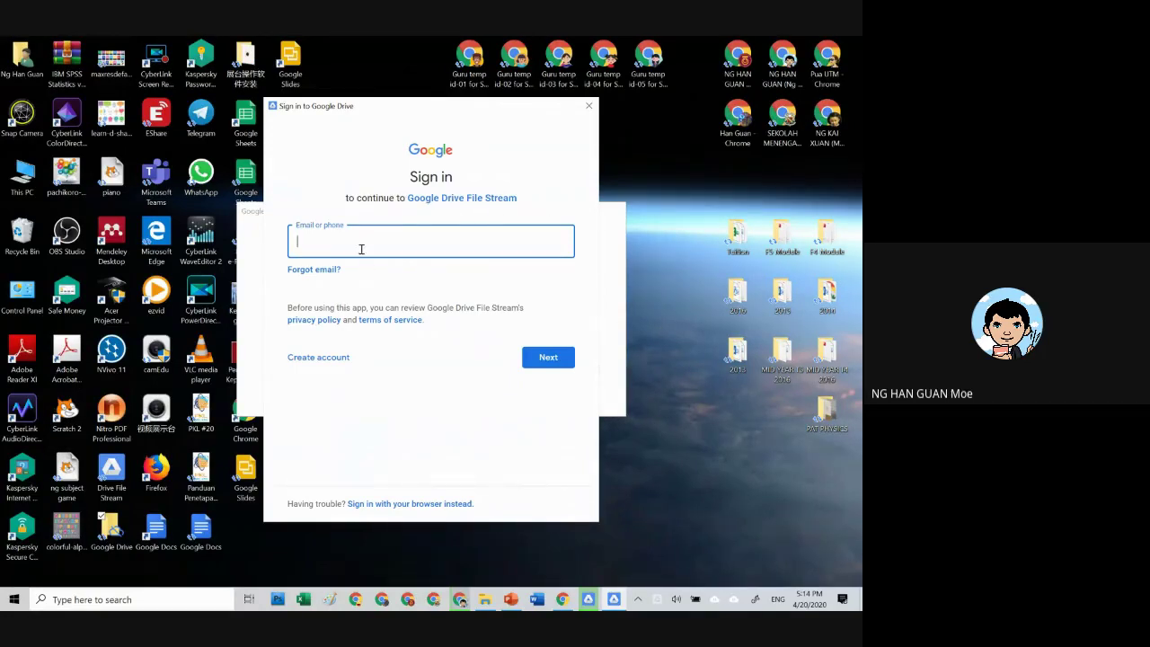
key(ctrl+v)
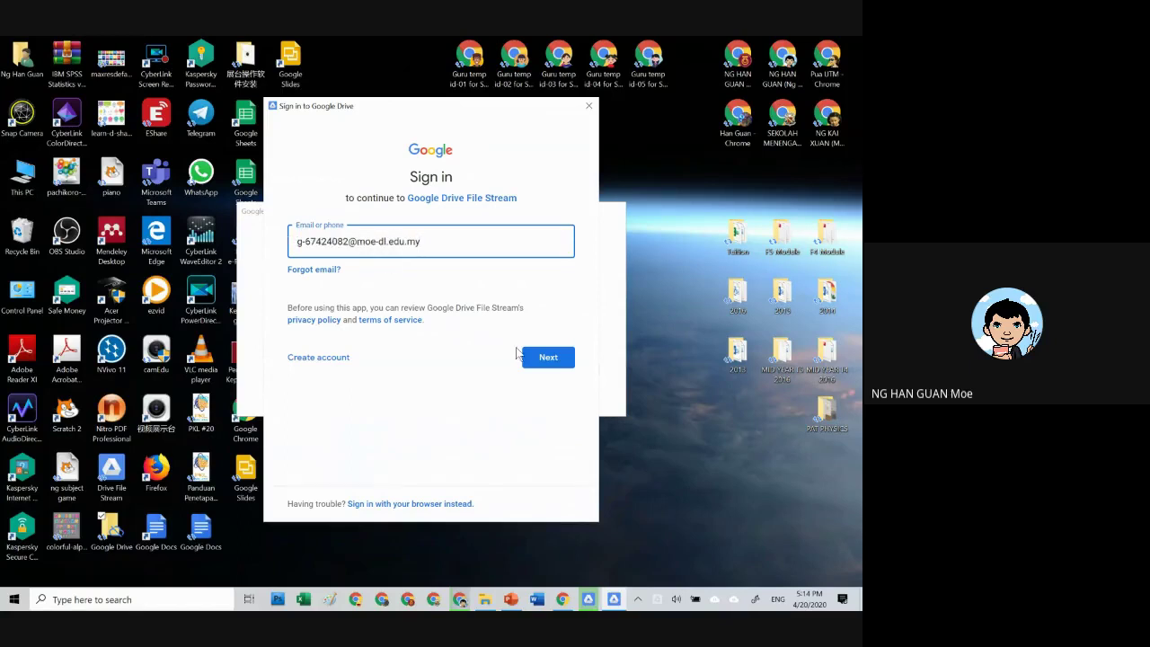
click(540, 363)
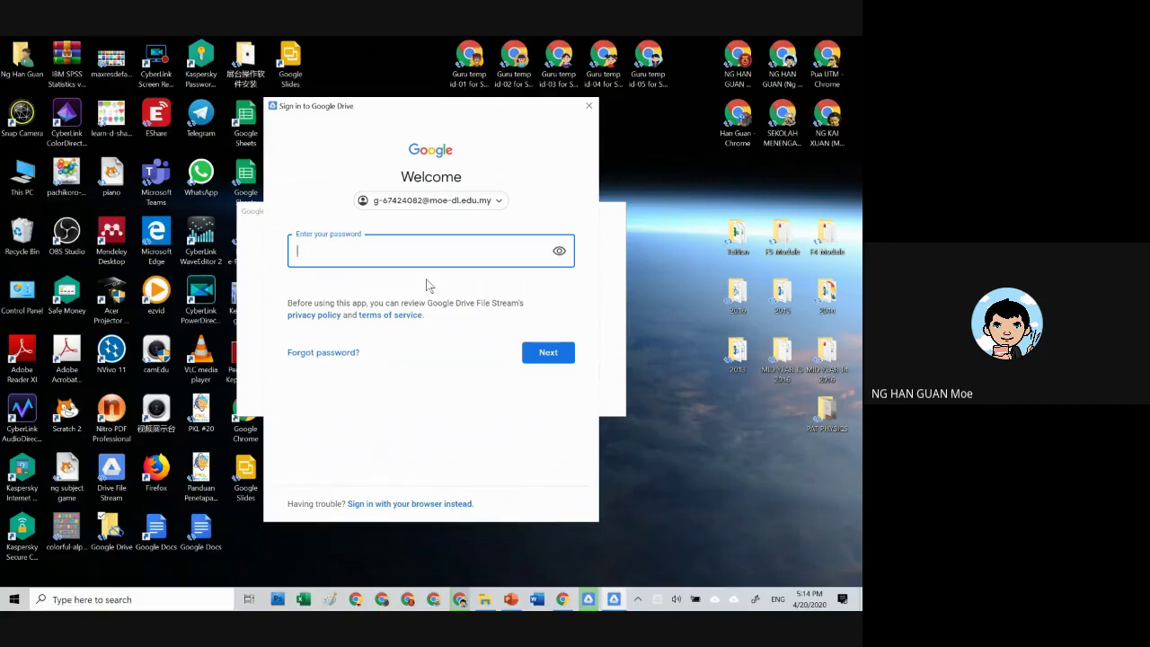
text(••••••••••)
click(532, 356)
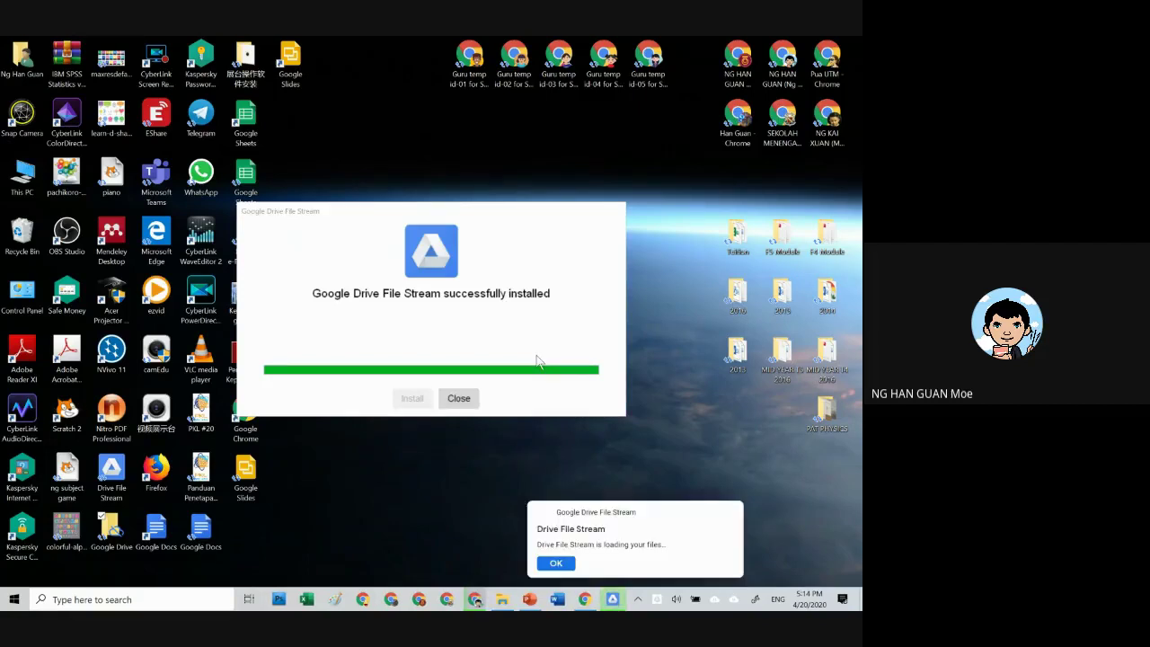
click(571, 546)
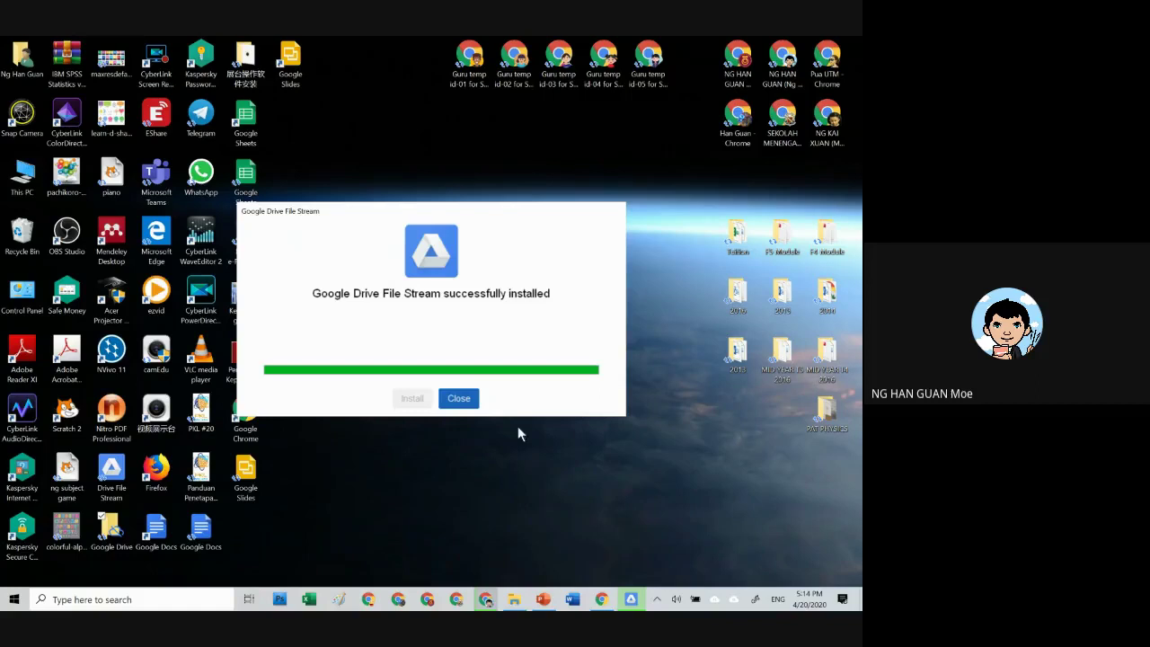
click(471, 399)
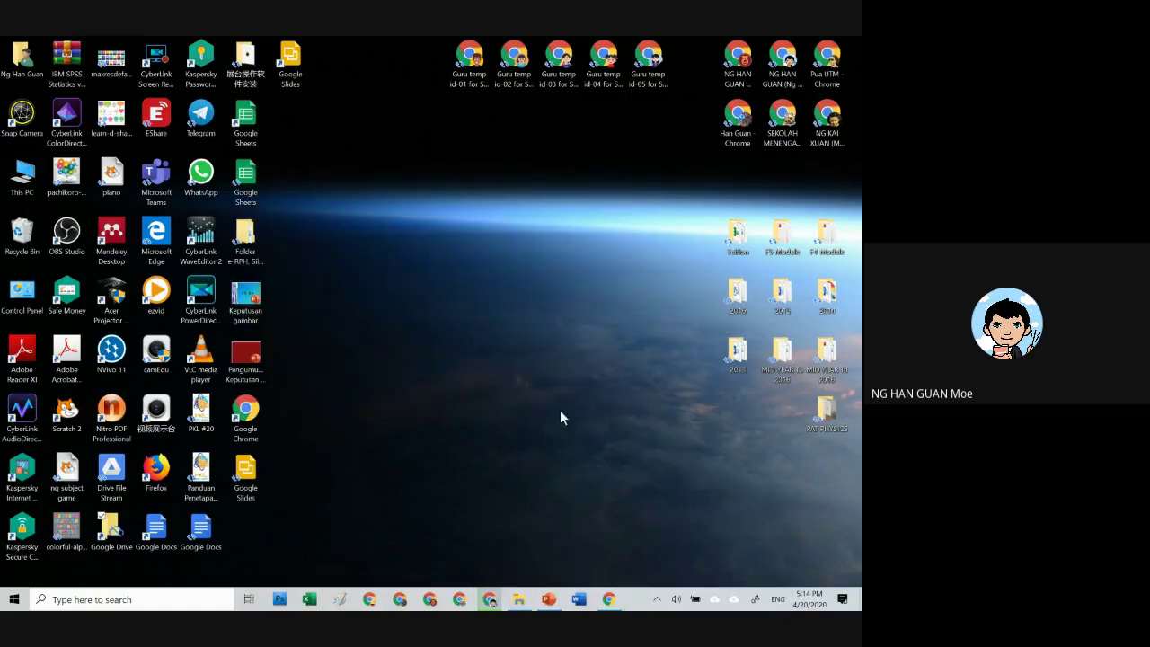
- Go through the Drive File Stream welcome tour to its last page and open the Google Drive folder
mouse_move(523, 605)
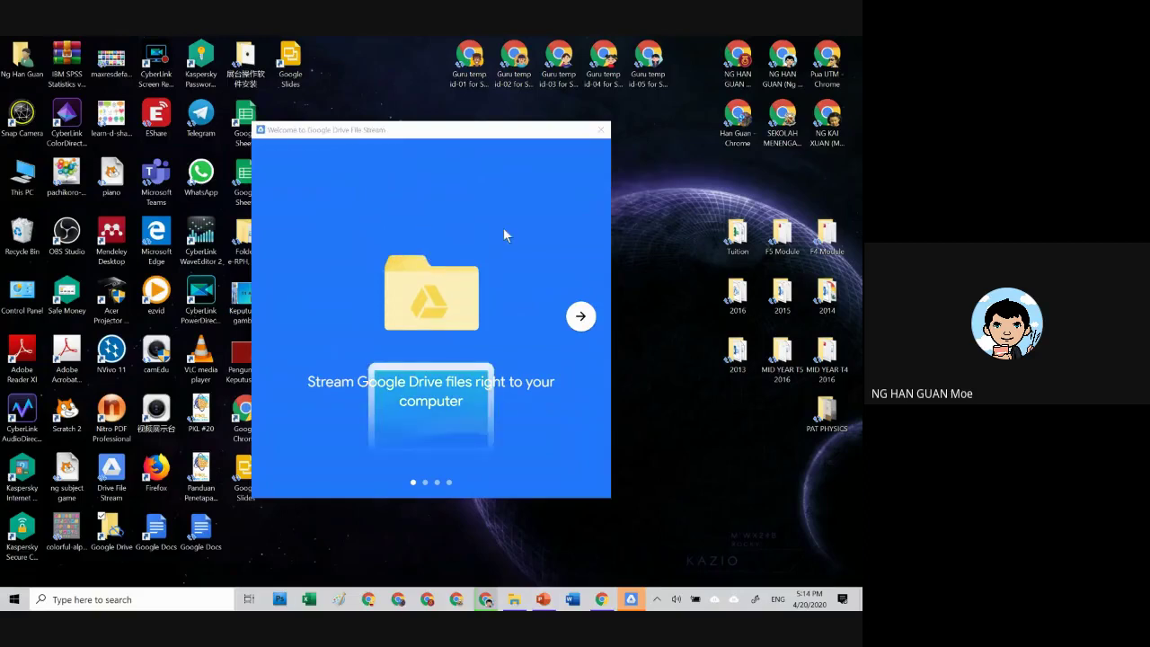
click(581, 317)
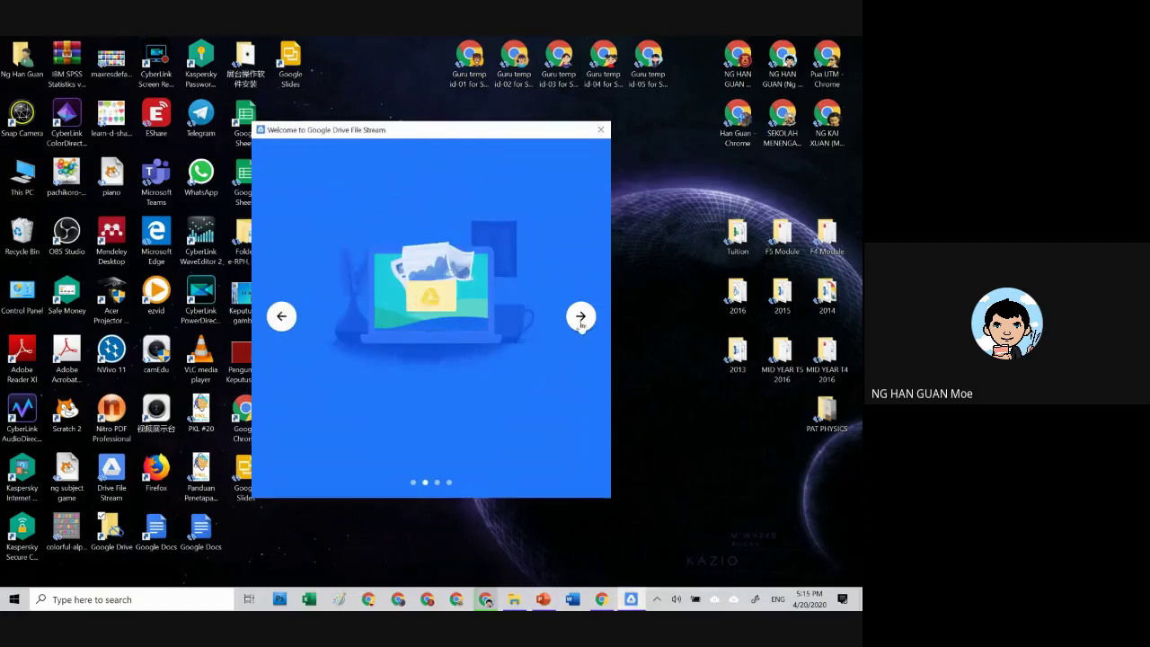
click(580, 320)
click(580, 320)
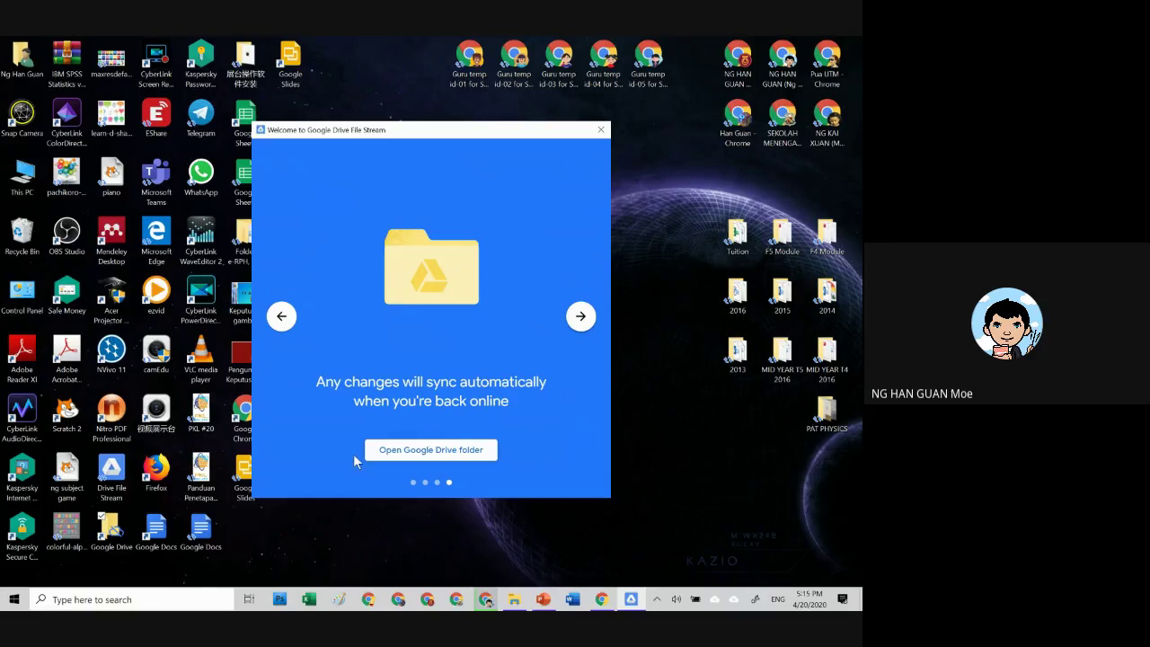
click(433, 454)
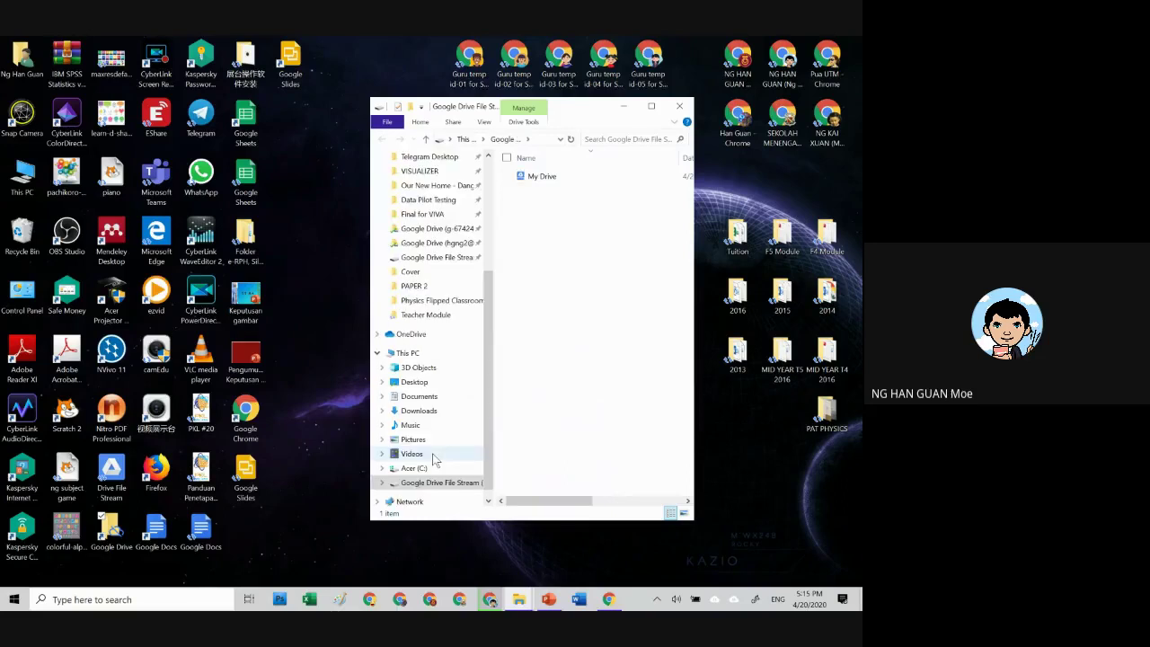
- Maximize the folder window, show This PC, and examine the properties of the Google Drive File Stream (G:) drive
key(super+Up)
click(71, 402)
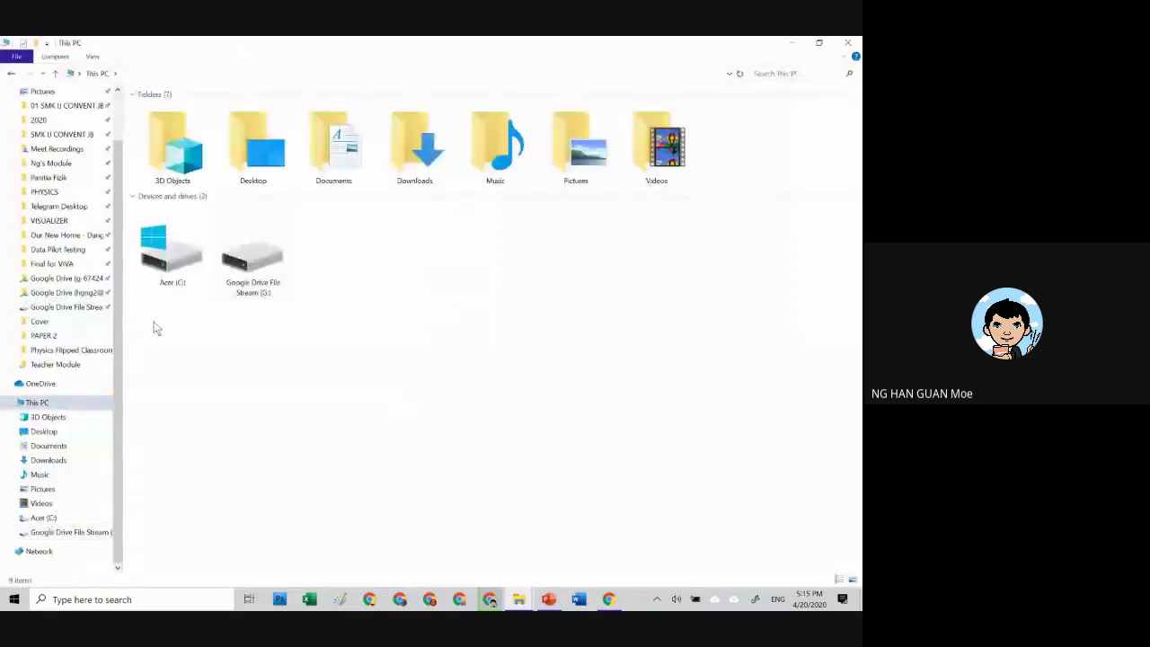
click(174, 261)
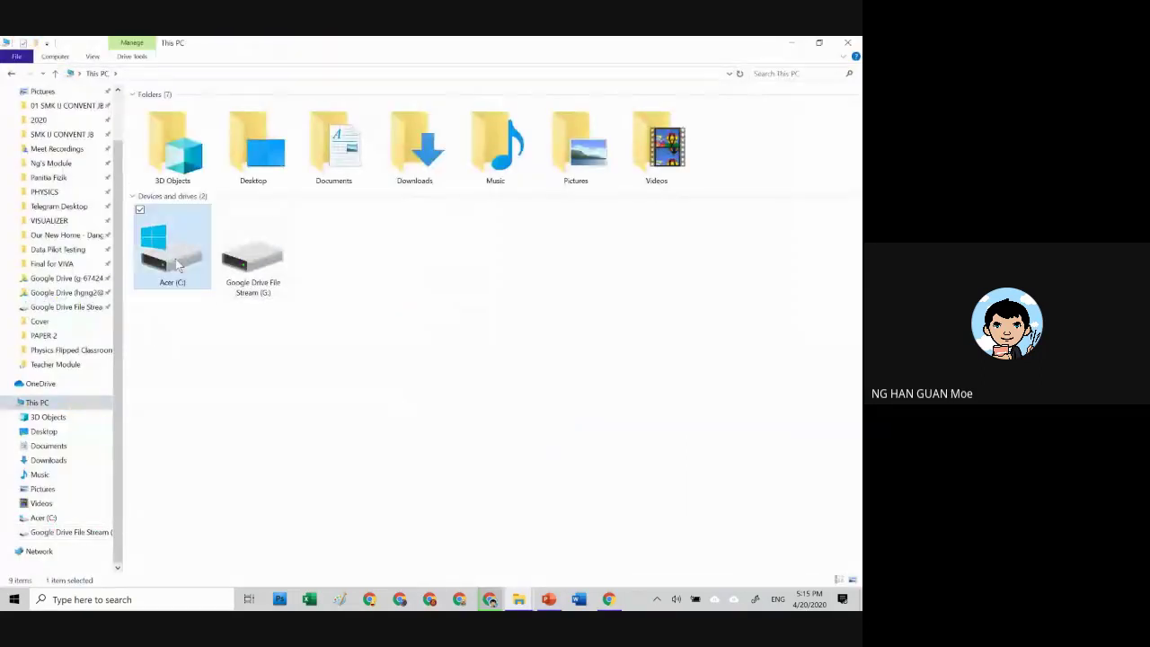
click(205, 384)
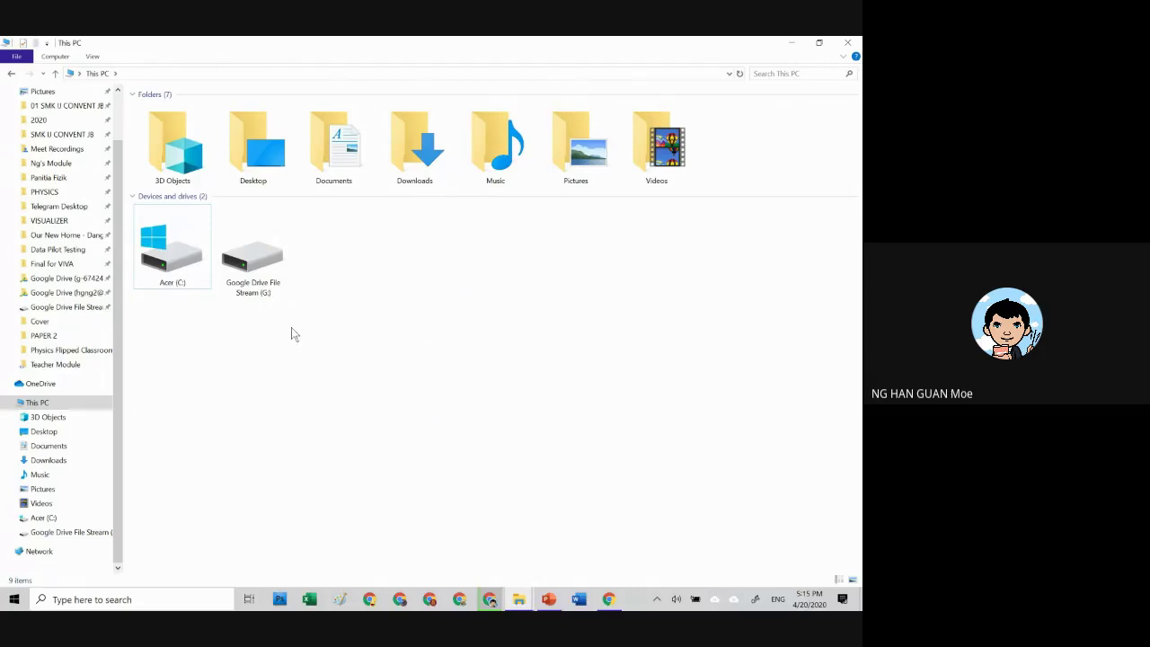
click(255, 260)
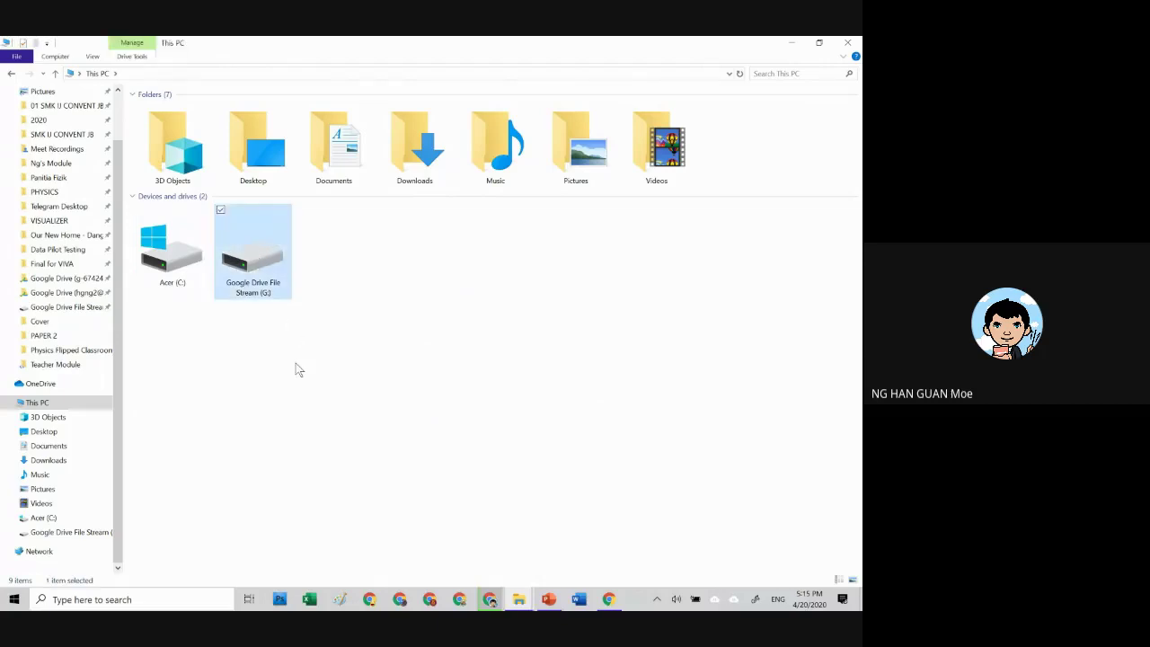
right_click(259, 268)
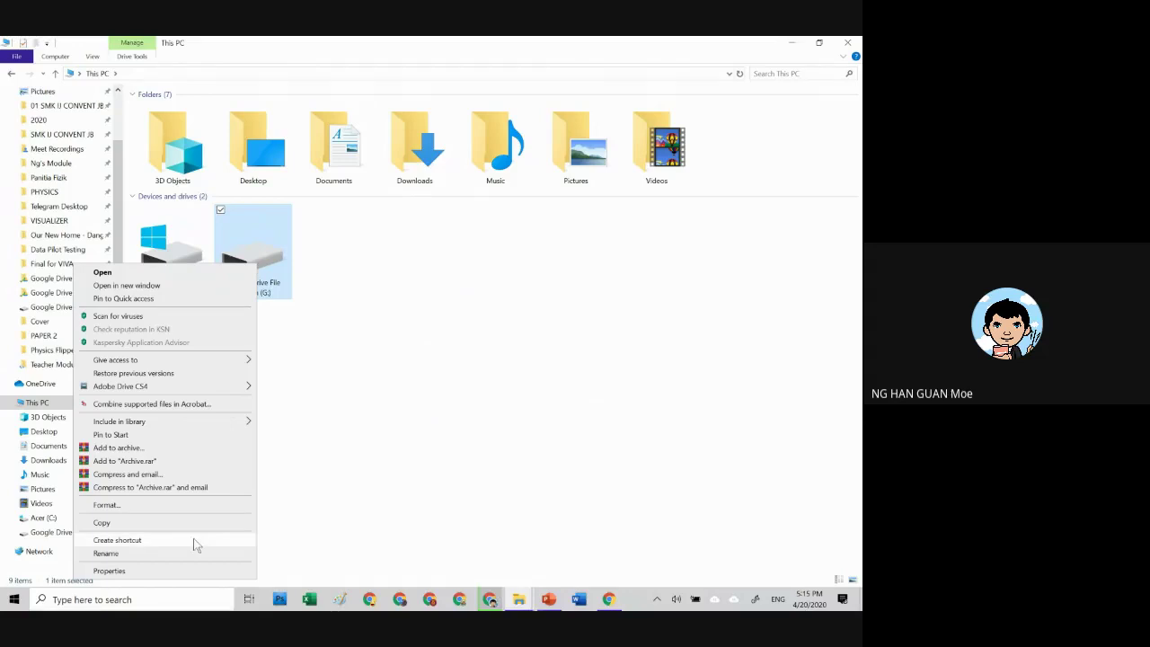
click(192, 569)
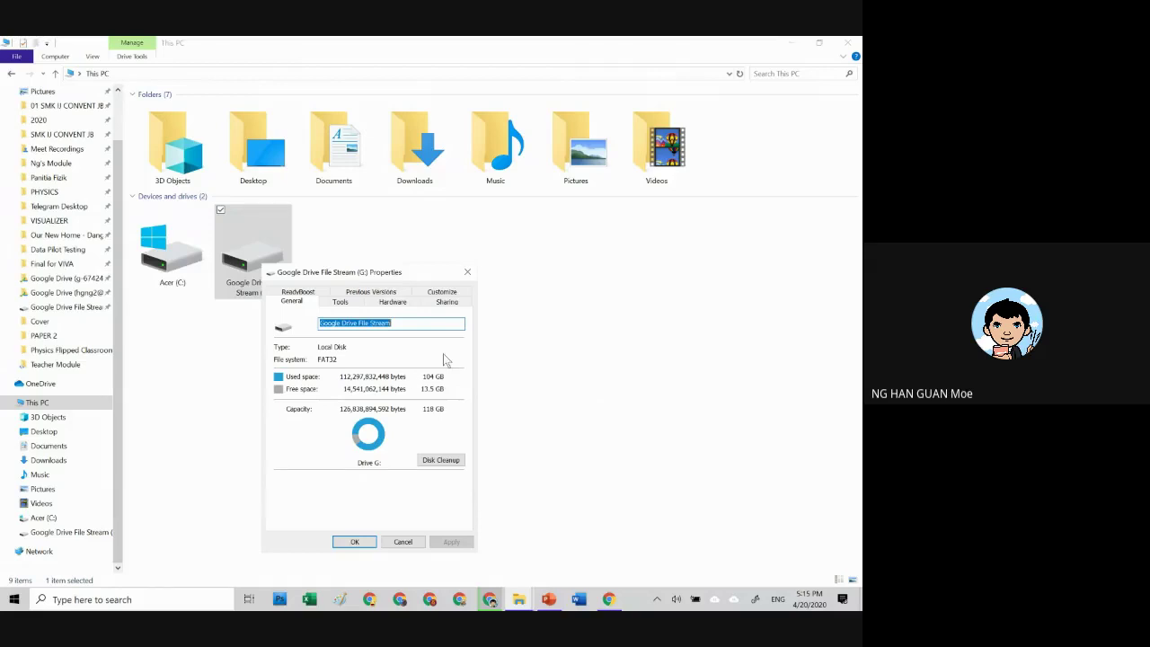
click(359, 541)
- Open the My Drive folder on the Google Drive File Stream (G:) drive
click(278, 390)
double_click(265, 227)
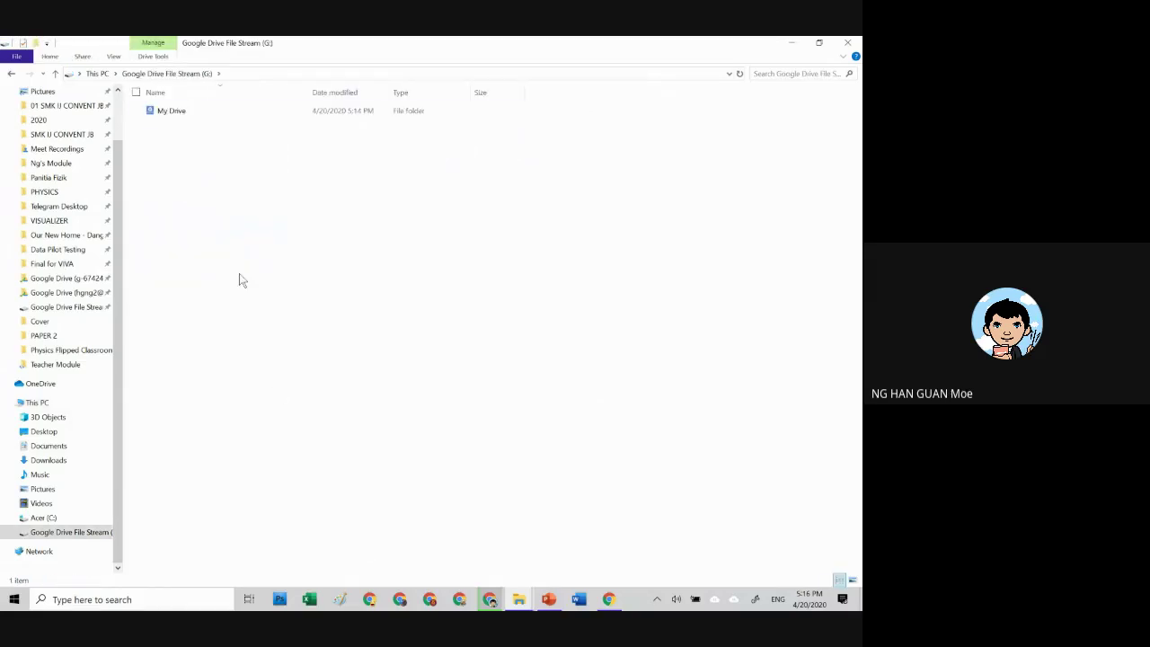
double_click(176, 114)
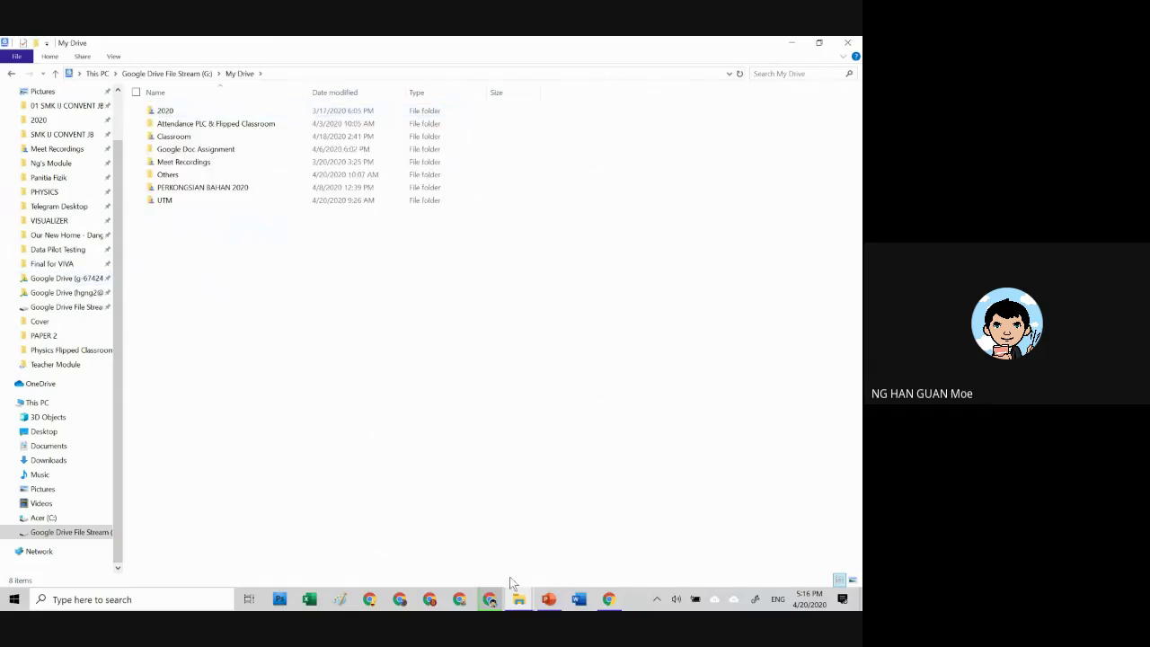
- Switch to Chrome, place its My Drive page beside the local My Drive folder, and compare the folder lists down to 2020
click(489, 599)
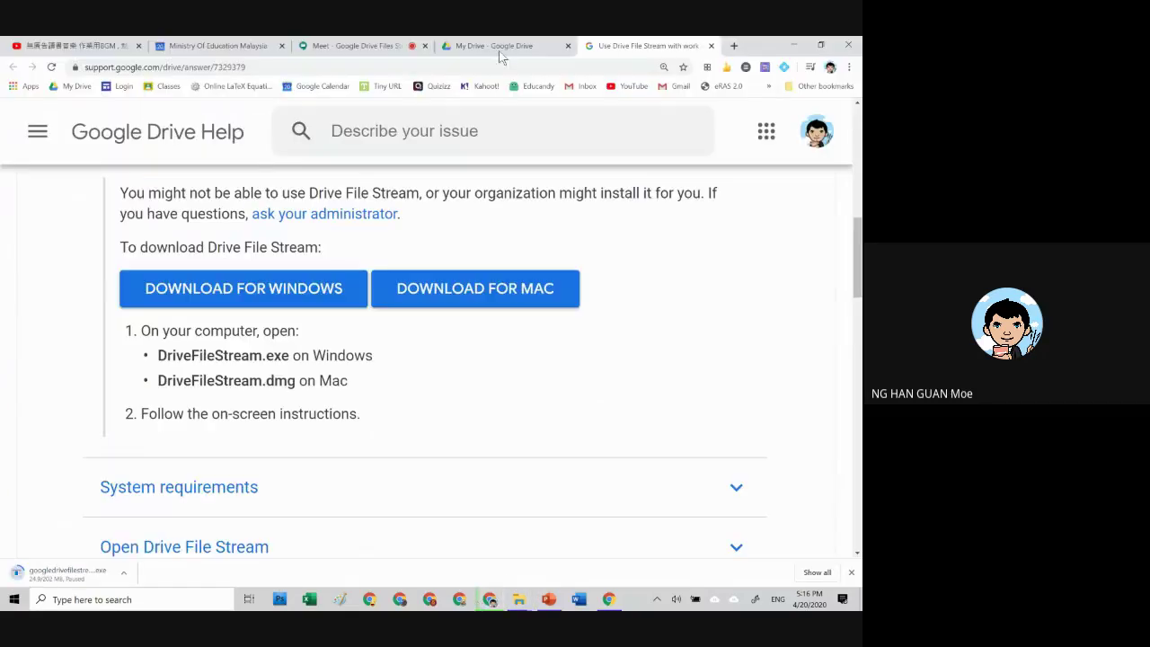
click(361, 52)
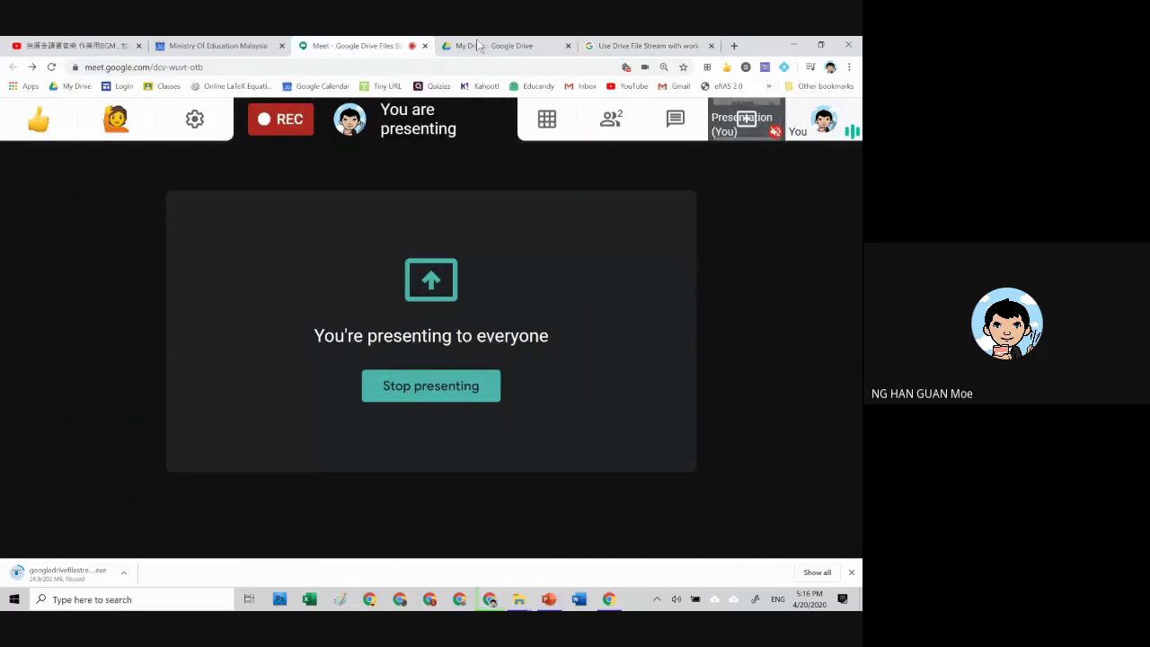
click(494, 45)
key(super+Right)
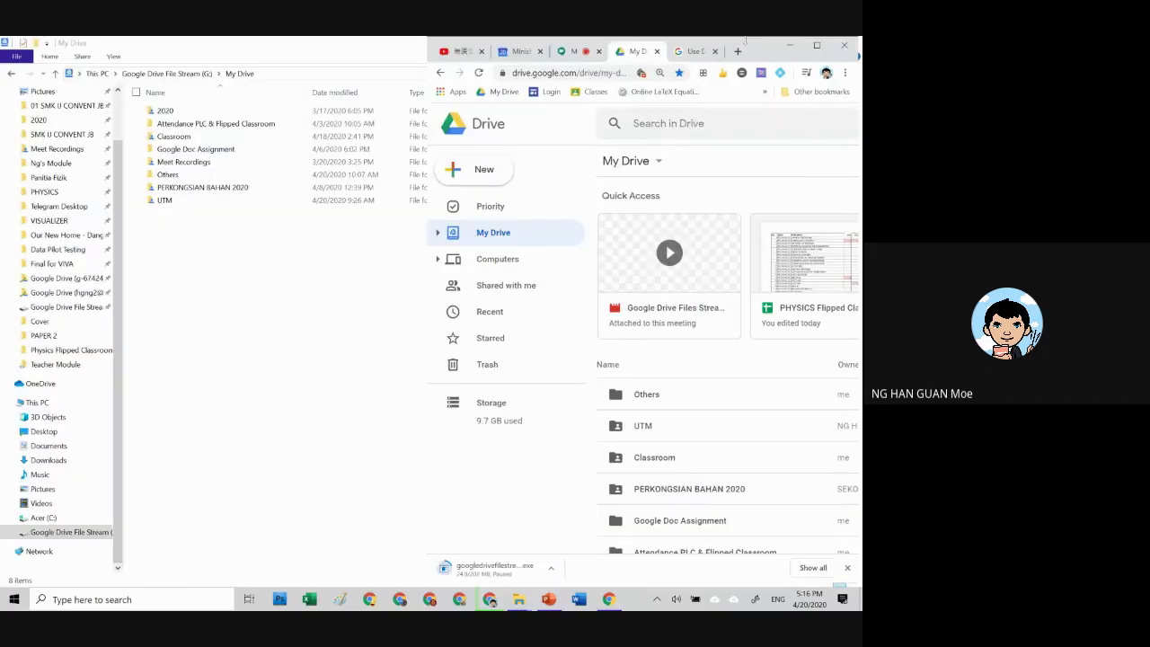
scroll(709, 360, down, 1)
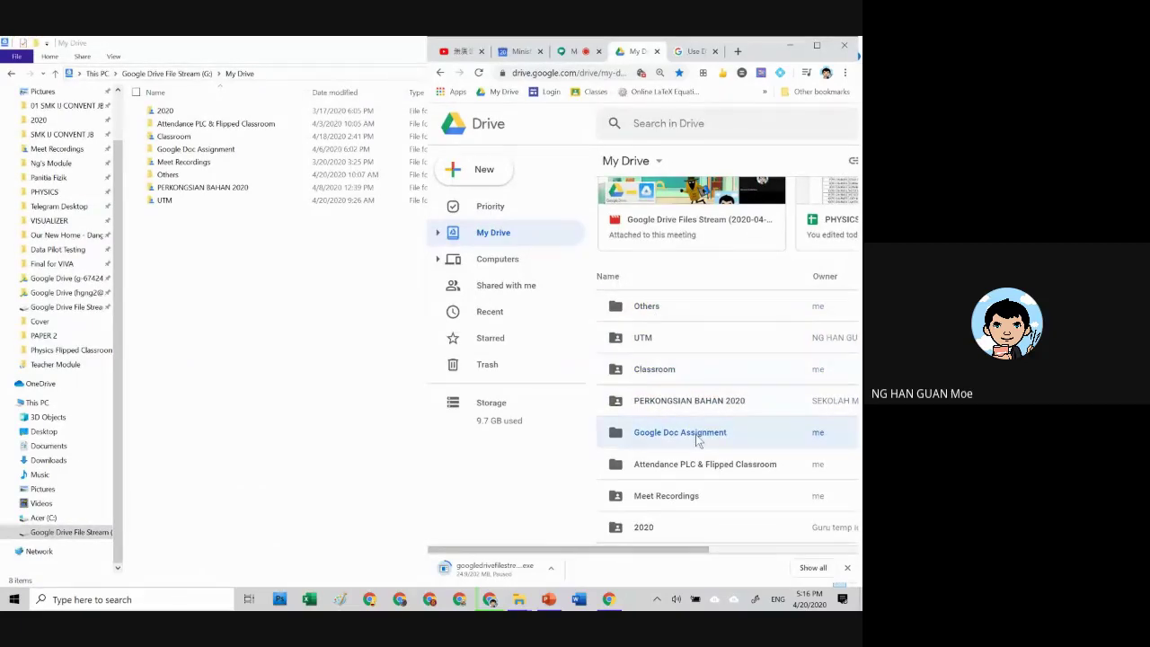
click(710, 527)
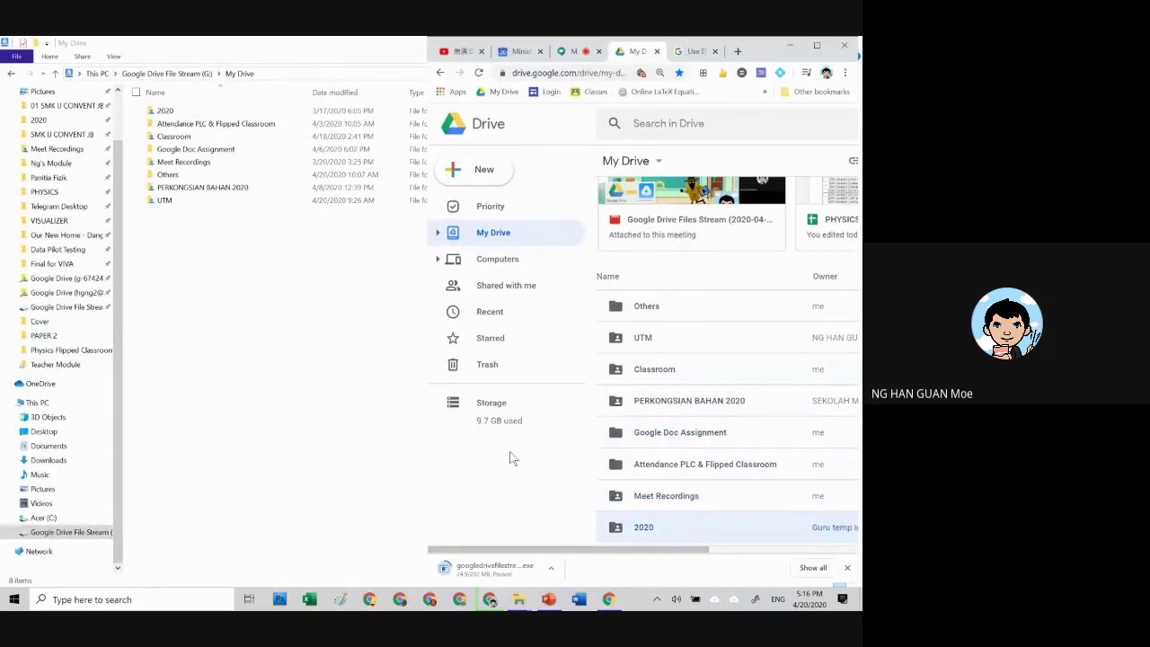
- Compare the remaining local My Drive folders, from Attendance PLC & Flipped Classroom down to UTM, with the online list
click(205, 126)
click(193, 136)
click(203, 150)
click(201, 163)
click(200, 176)
click(199, 188)
click(225, 198)
click(279, 234)
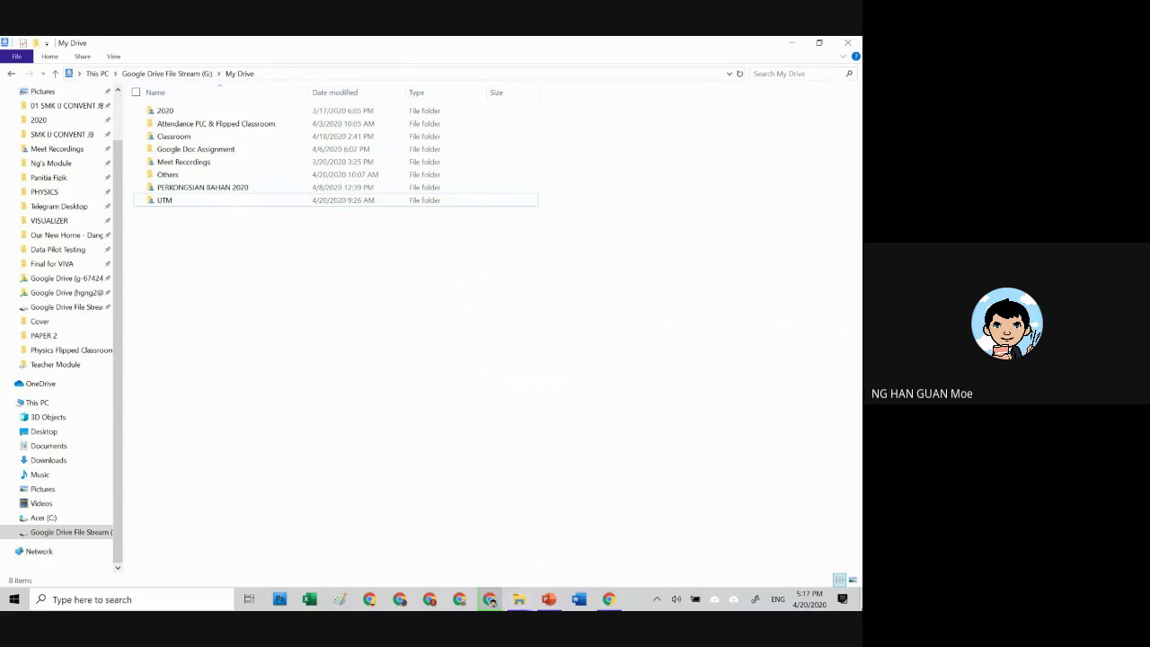
- Clear the screen to the desktop and bring the local My Drive folder window back up
key(super+d)
mouse_move(519, 599)
click(423, 552)
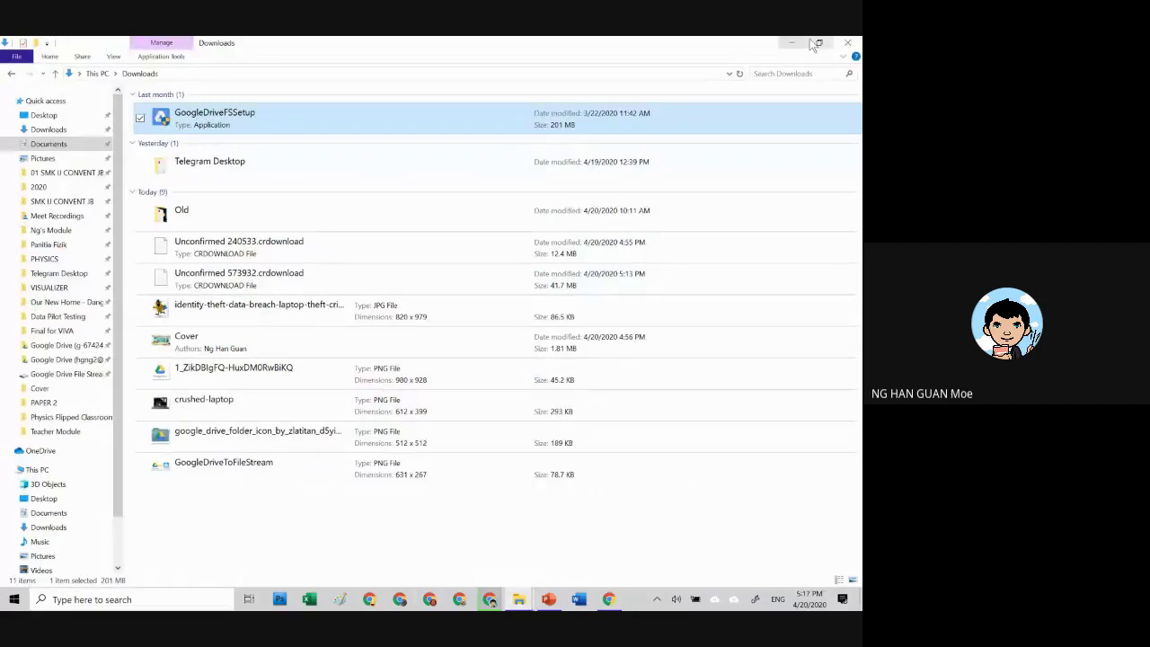
click(791, 42)
click(518, 599)
click(523, 539)
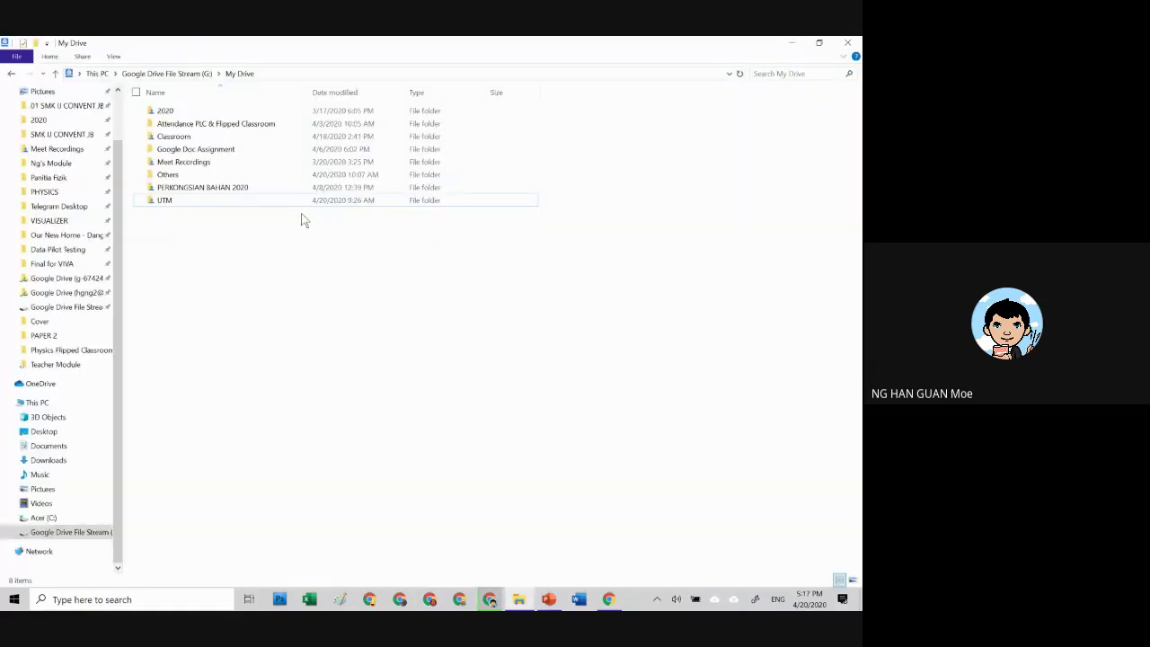
- Shrink and move the My Drive window so desktop folders are accessible, and copy the PAT PHYSICS folder from the desktop into My Drive
click(822, 43)
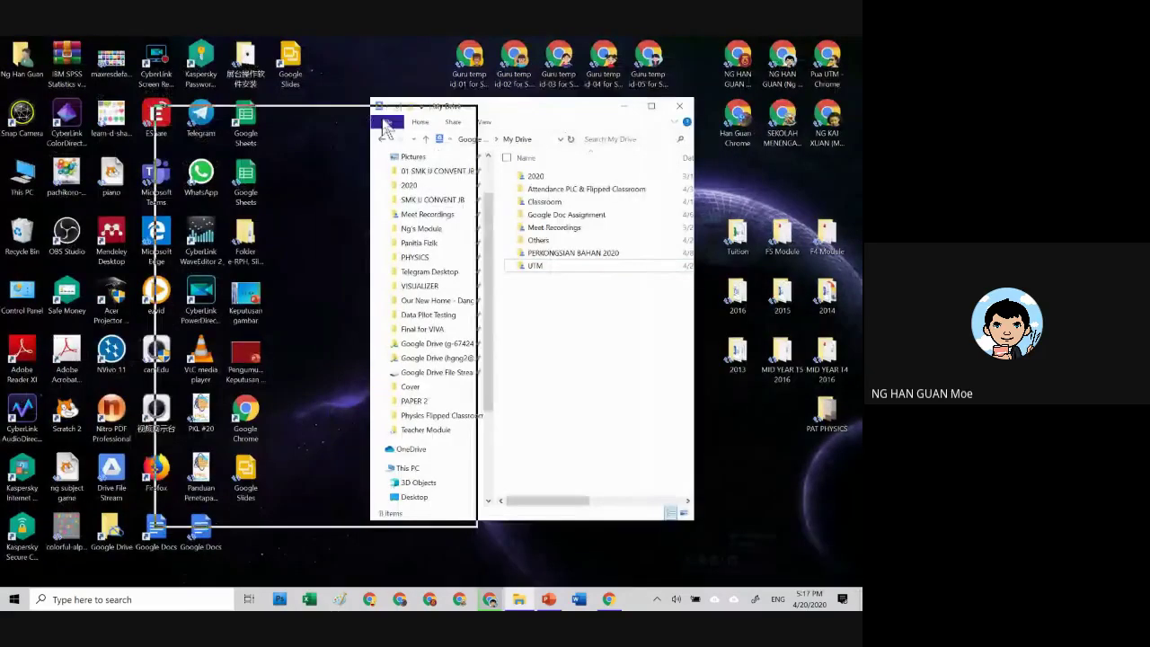
drag(547, 106, 331, 113)
click(608, 444)
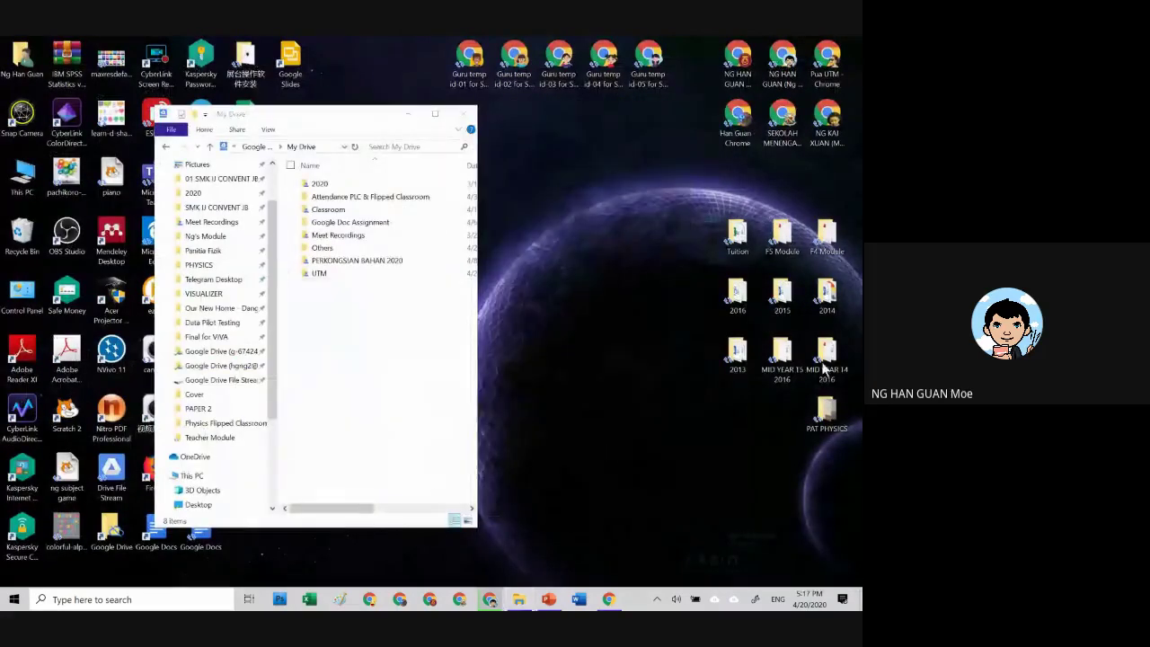
click(824, 412)
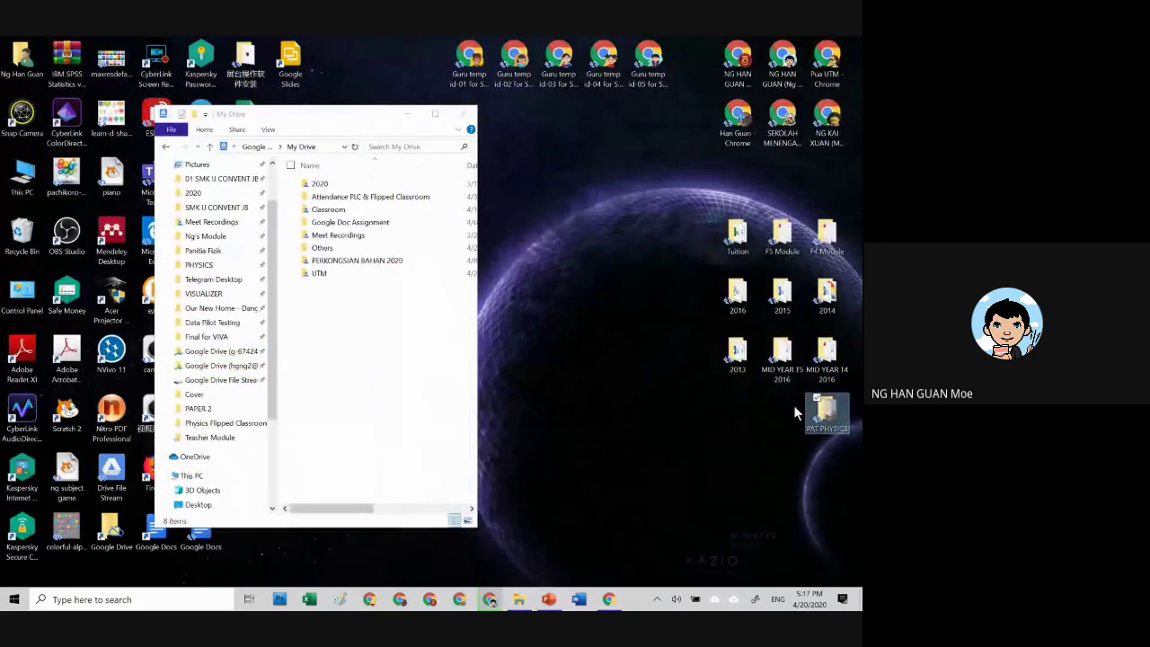
drag(828, 411, 359, 324)
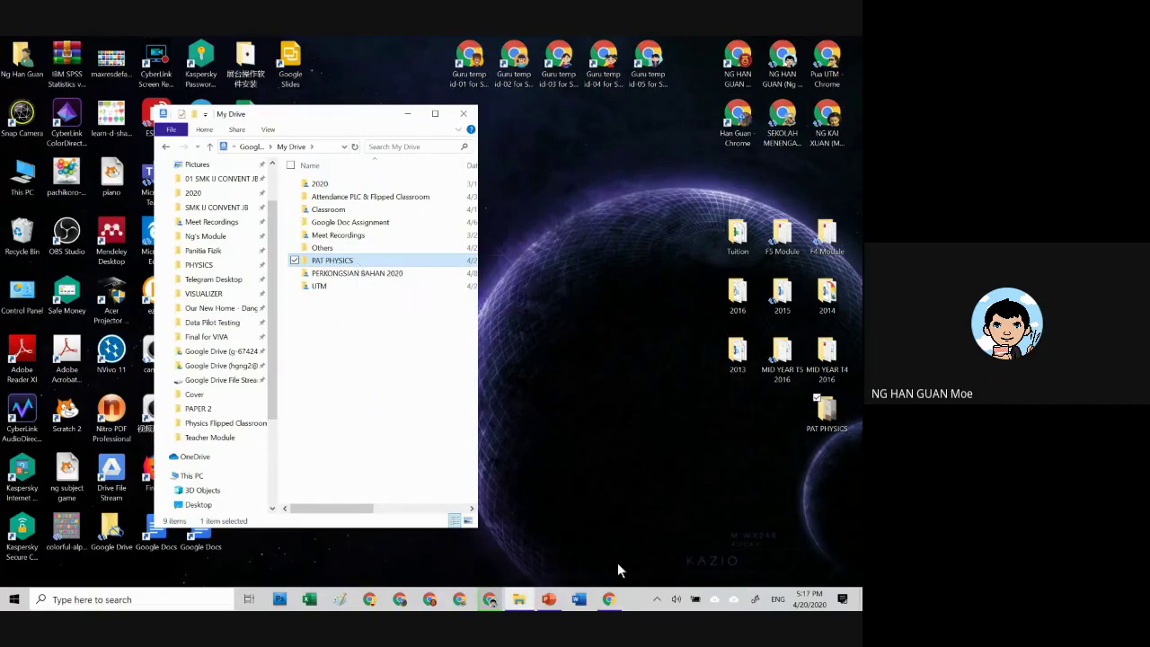
- Switch to Chrome, maximize it, and reload the online My Drive page
click(490, 602)
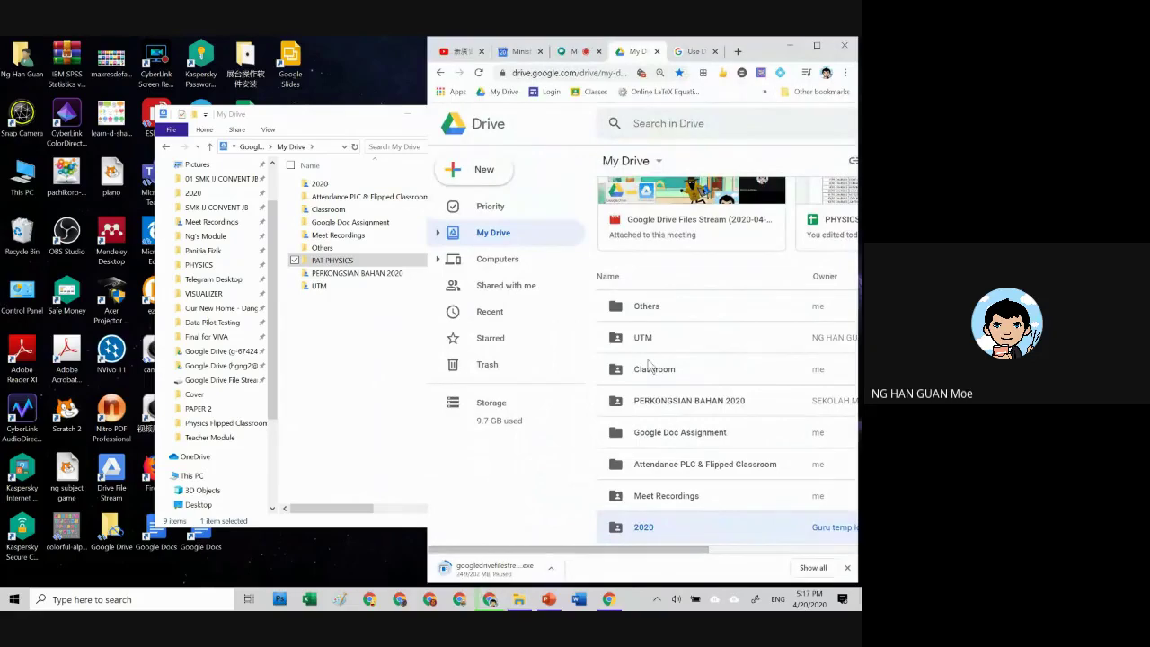
scroll(671, 526, up, 1)
scroll(684, 434, down, 1)
click(814, 45)
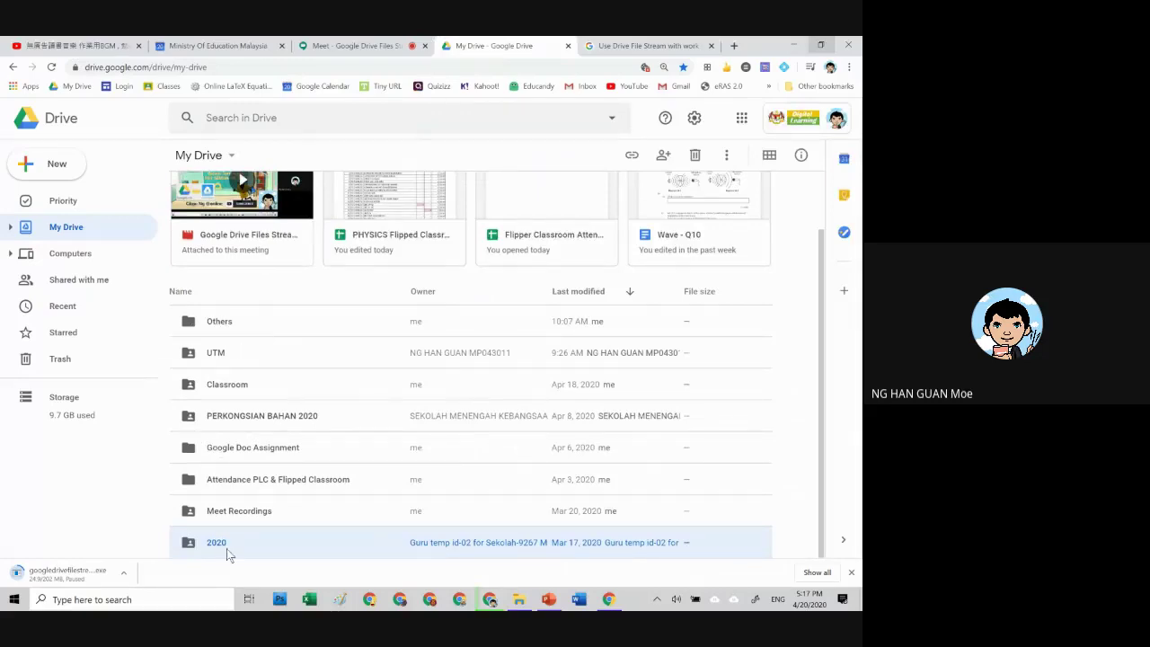
click(52, 67)
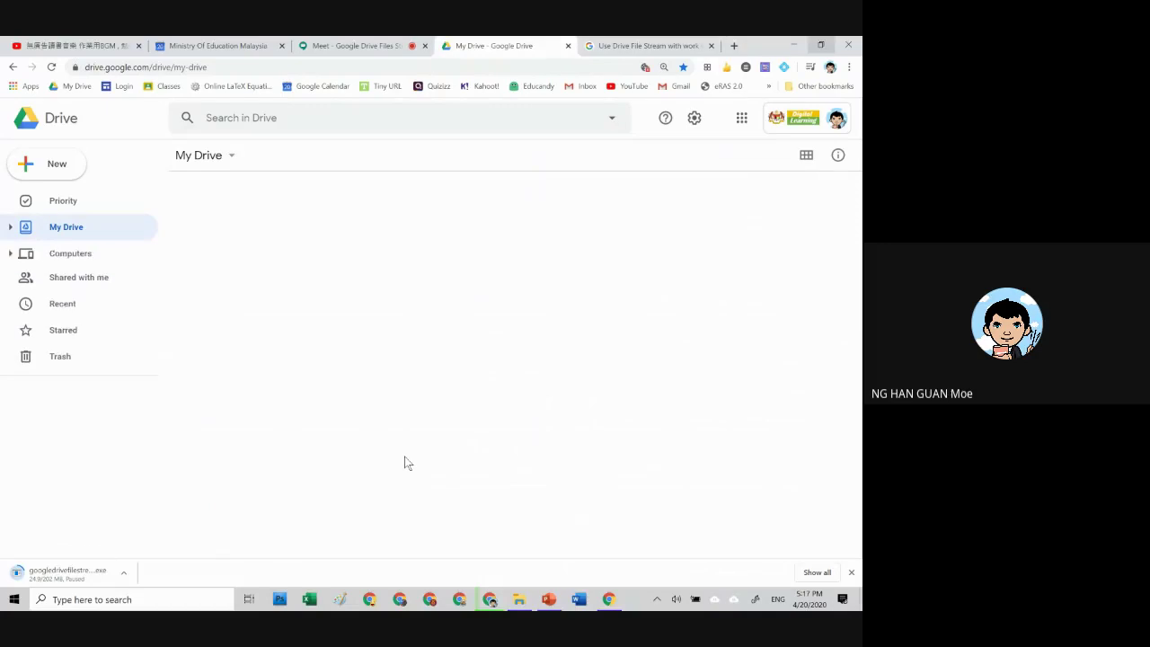
- Locate the PAT PHYSICS folder in the online My Drive and open it to examine its files
scroll(388, 458, down, 2)
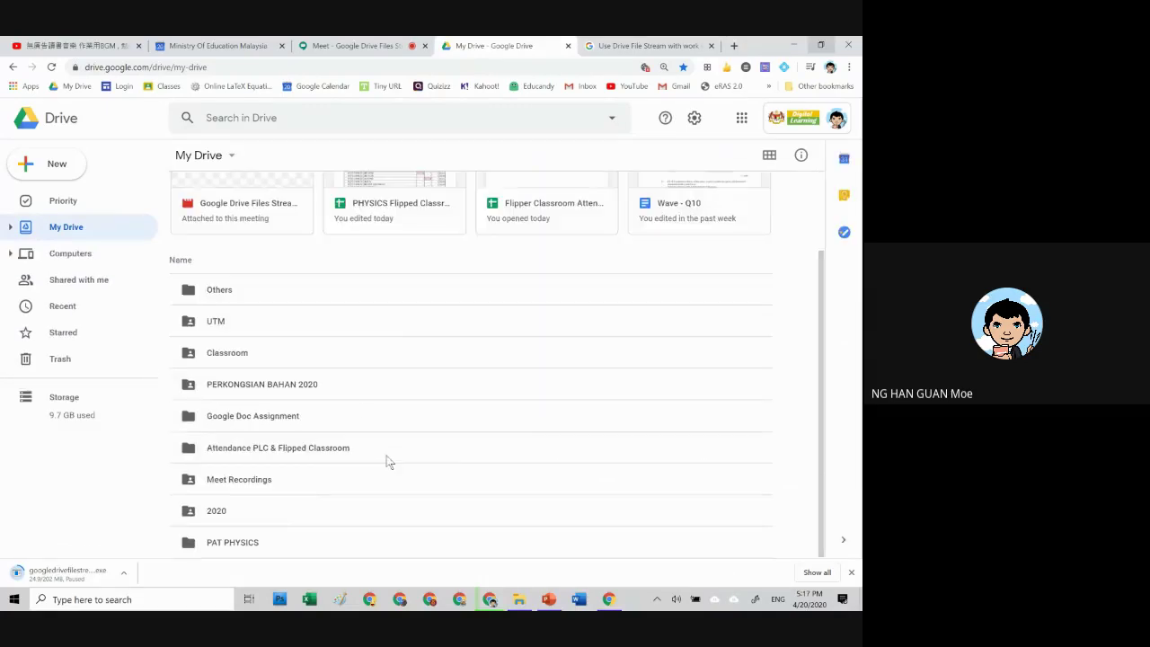
click(232, 547)
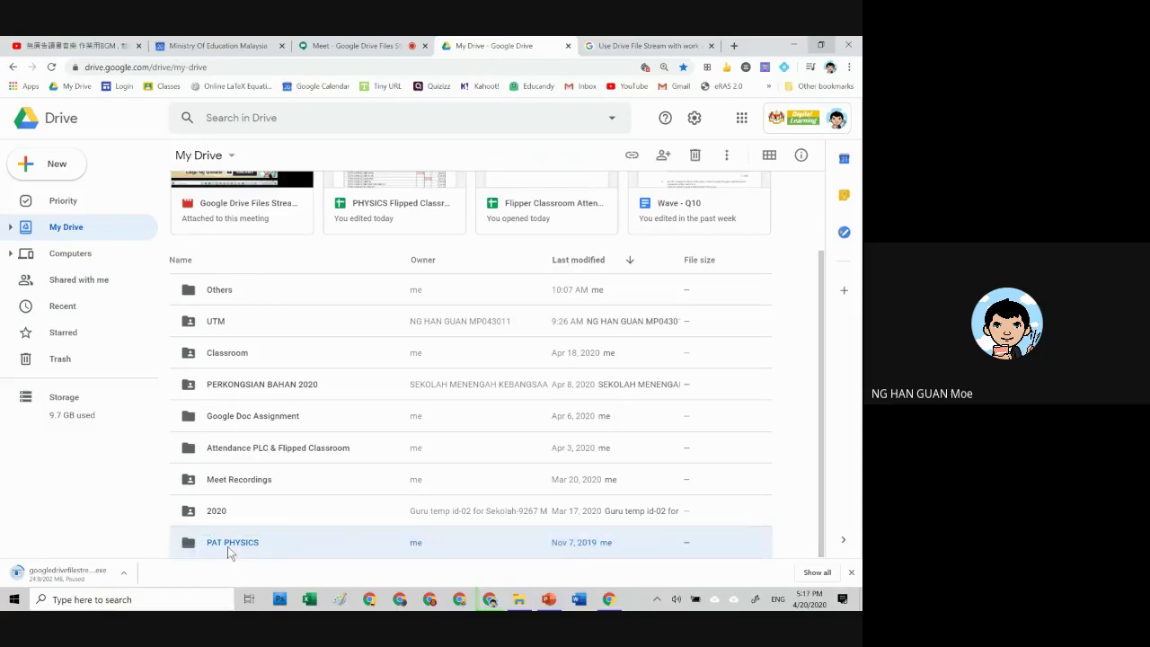
double_click(229, 550)
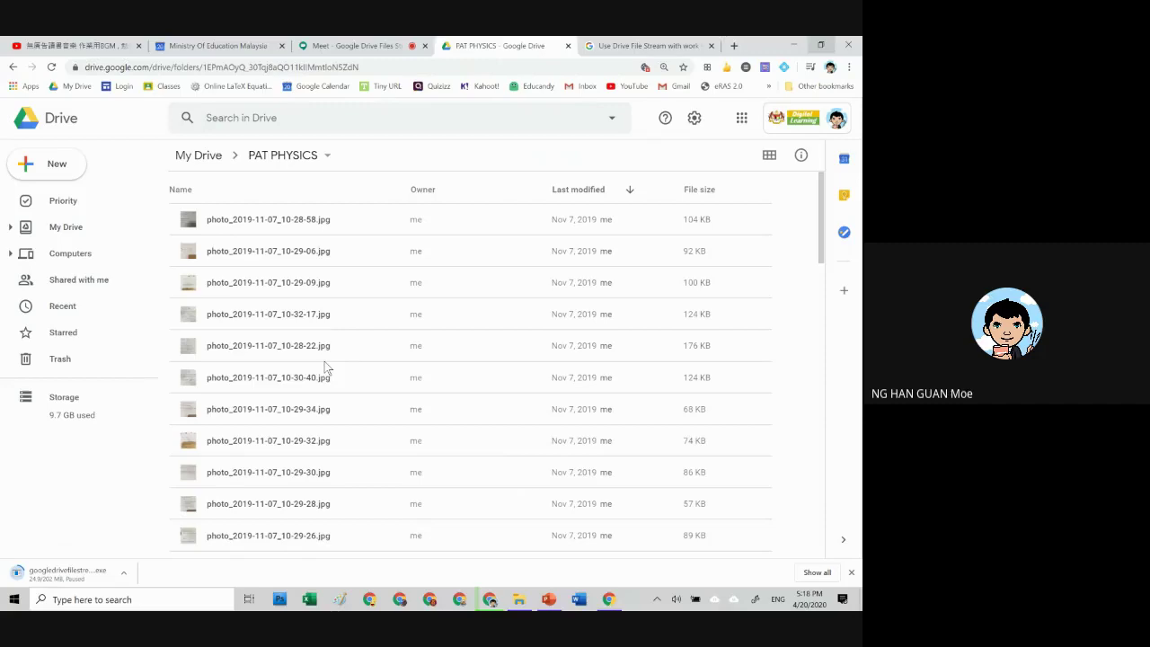
- Minimize Chrome to return to the local My Drive window and switch to PowerPoint
click(794, 45)
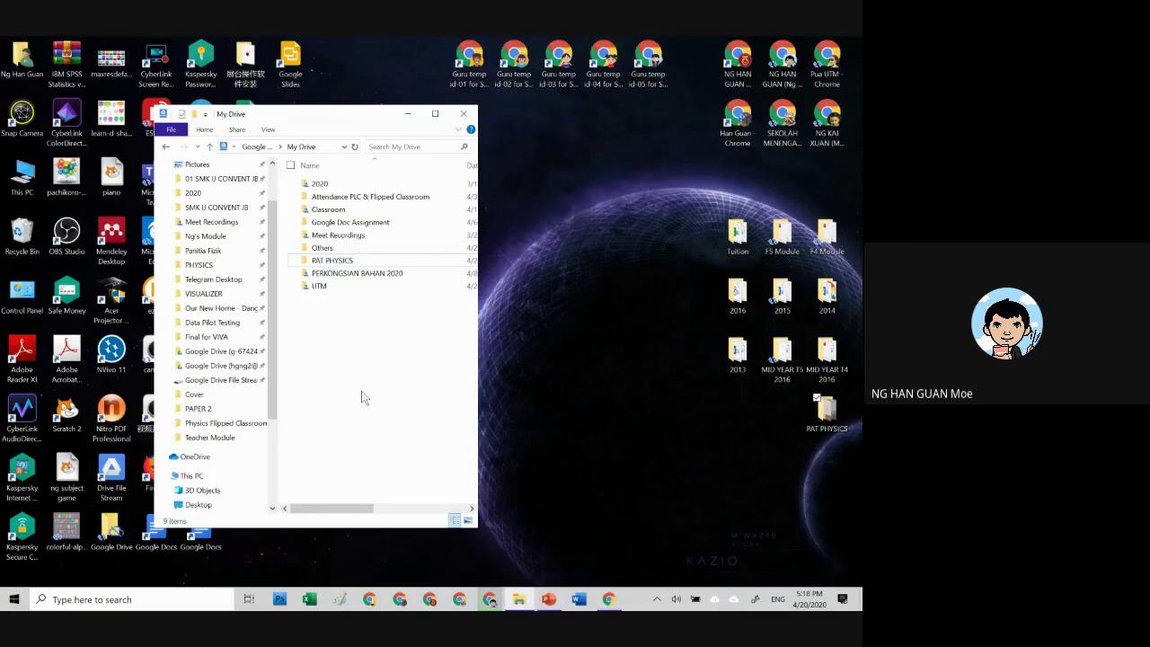
click(388, 372)
click(549, 600)
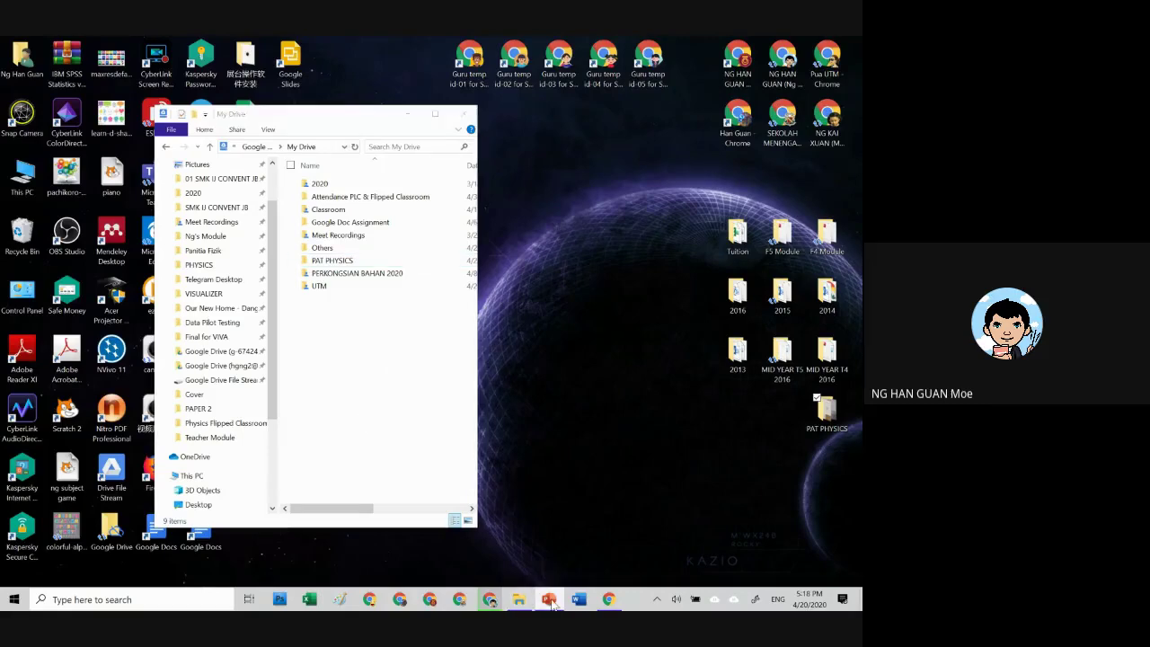